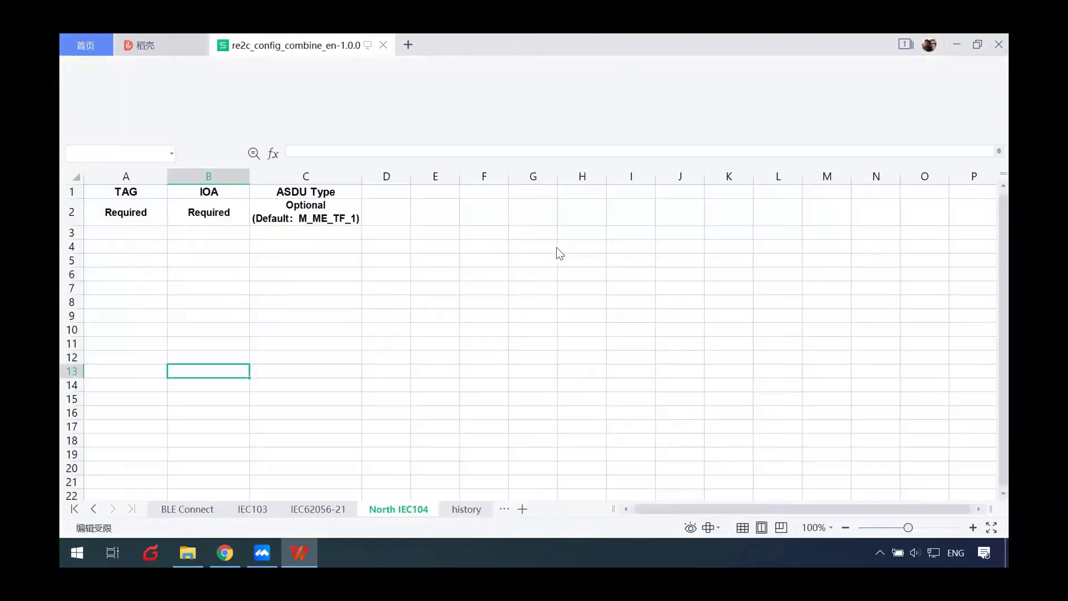
On the Modbus sheet, clear the DT4 tag and its RTU connection type from row 7.
left_click(74, 509)
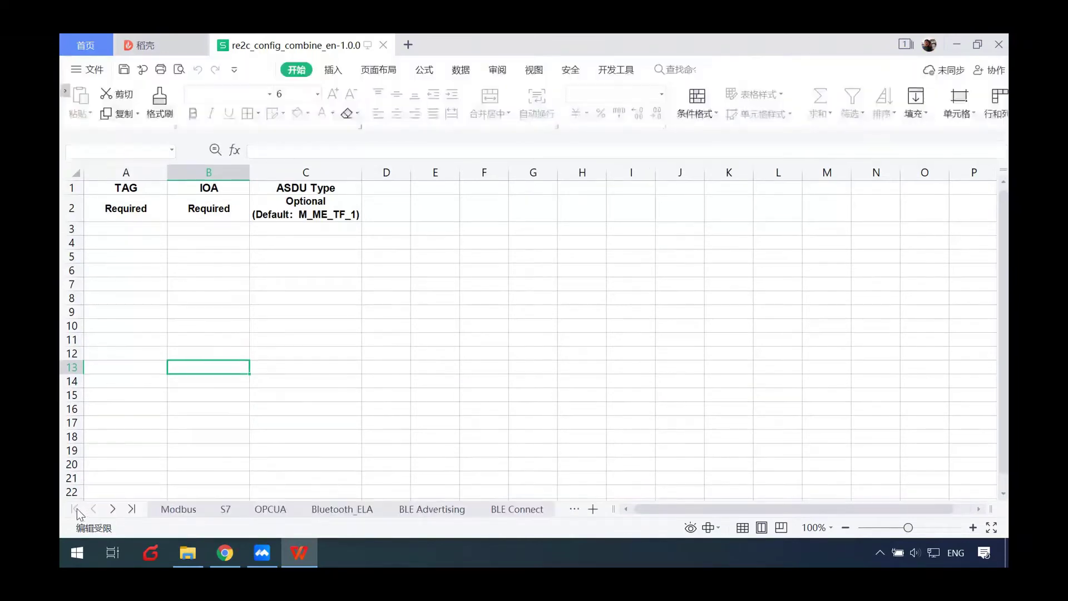
left_click(179, 509)
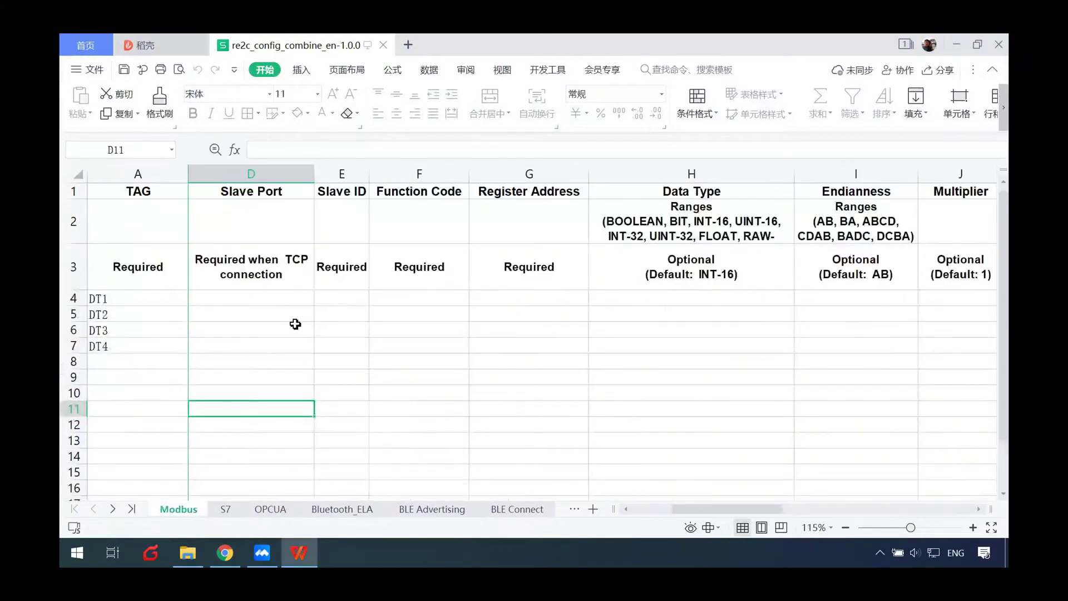
left_click(177, 347)
key("Delete")
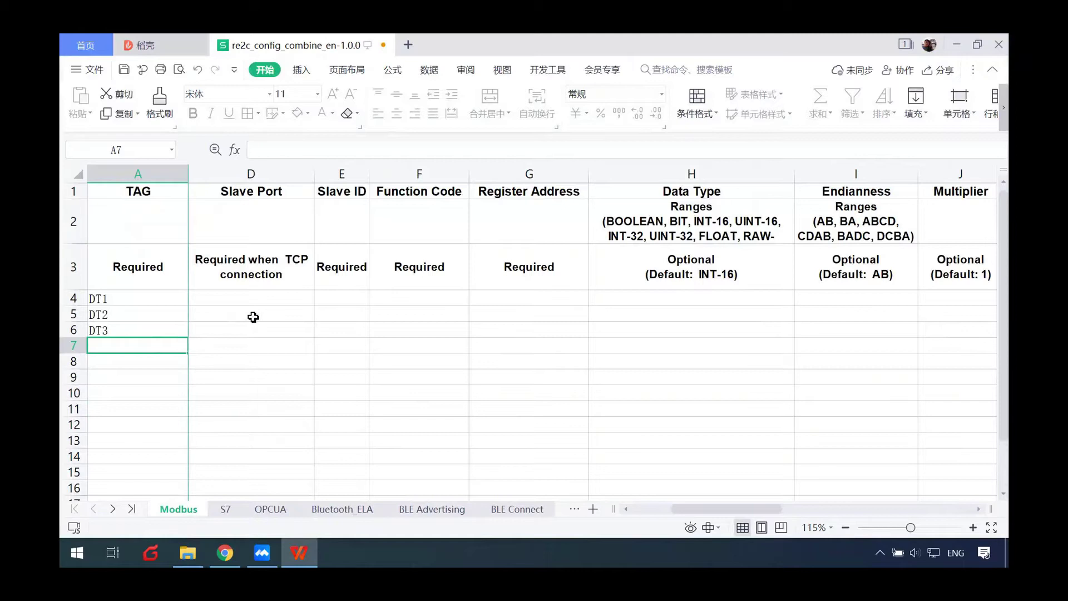
left_click(250, 315)
left_click(250, 304)
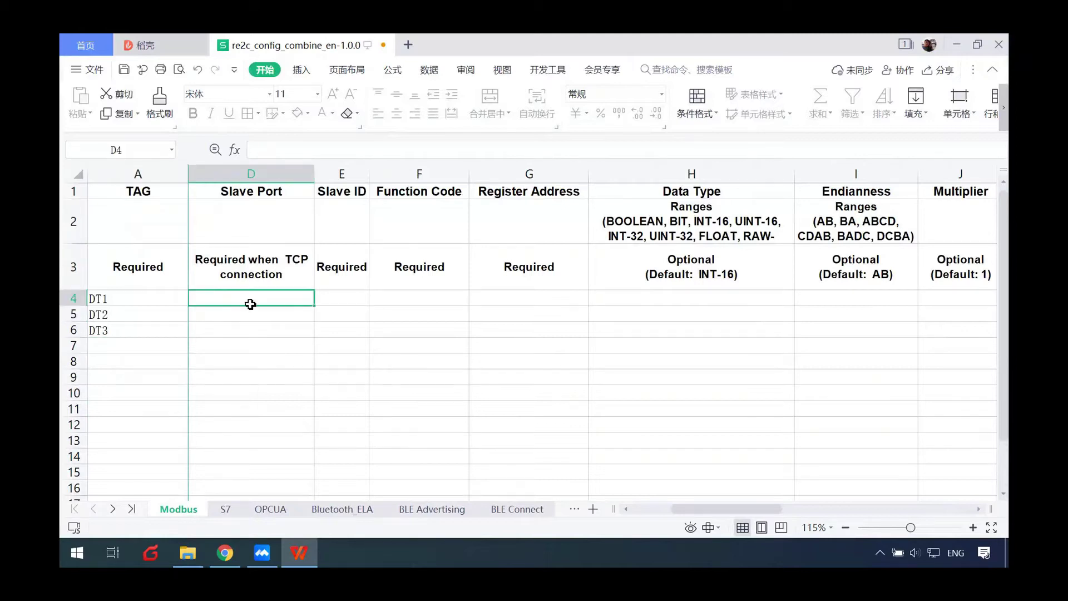
left_click(336, 299)
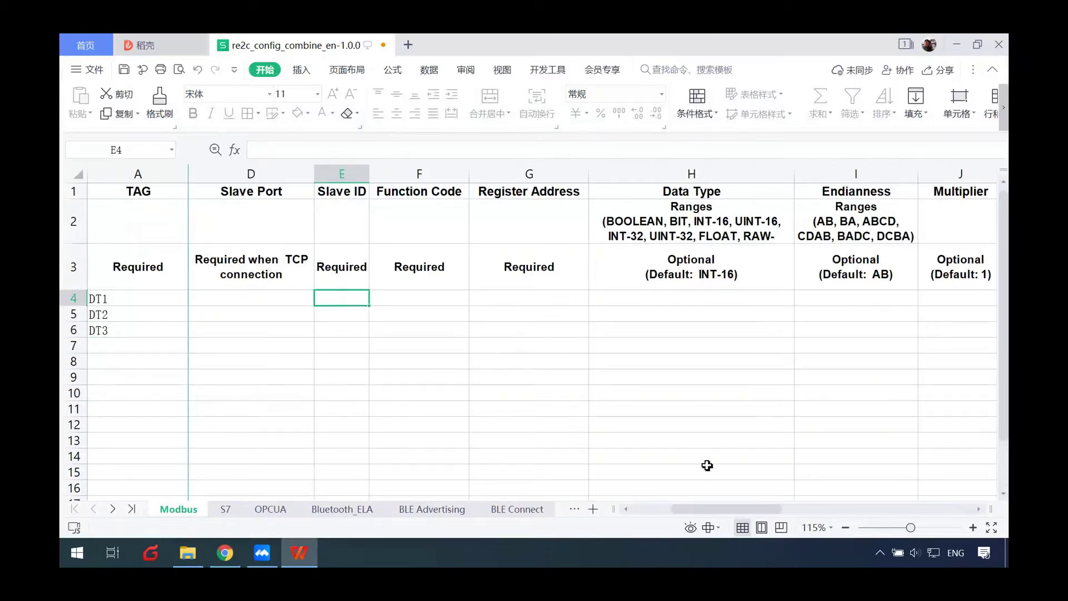
left_click_drag(702, 509, 666, 510)
left_click(218, 346)
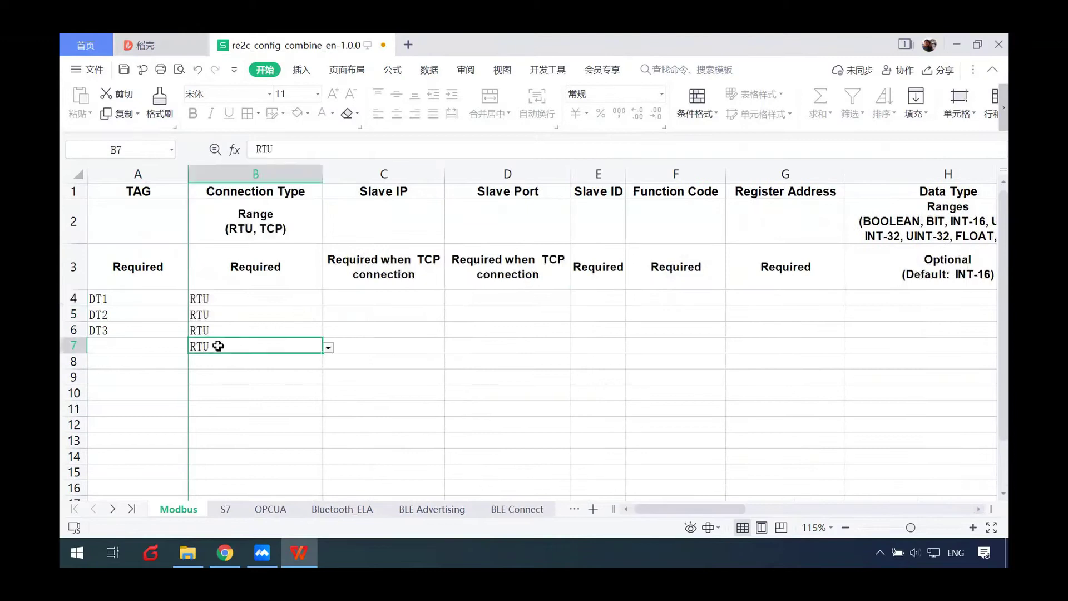
key("Delete")
Enter Slave ID 1 for each of the tags DT1, DT2 and DT3.
left_click(312, 299)
left_click(345, 296)
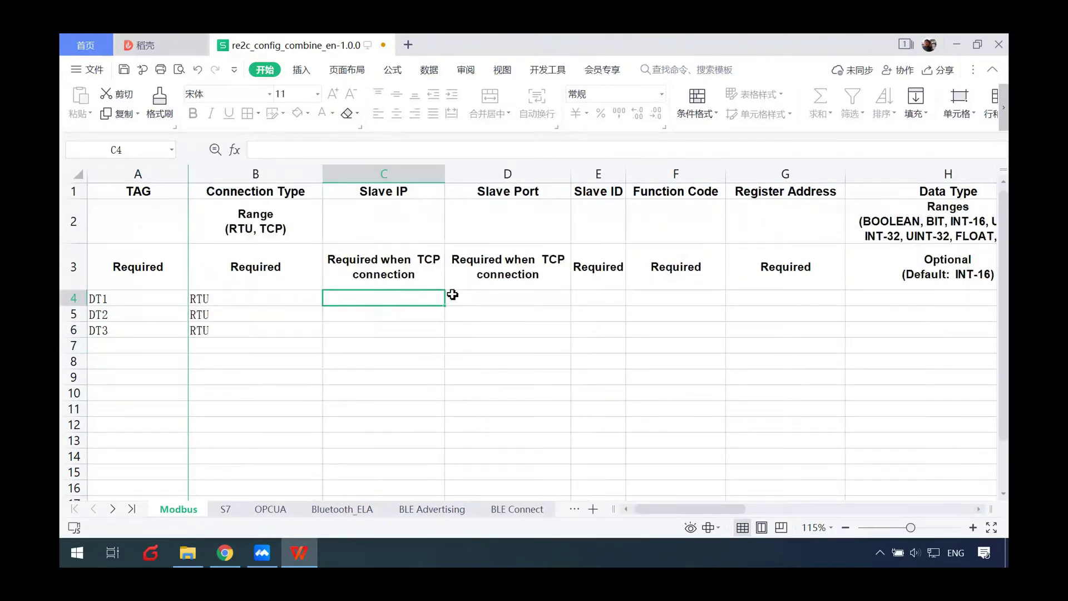
left_click(600, 297)
type("1")
key("Return")
type("1")
key("Return")
type("1")
Enter function code 1 for DT1, 1 for DT2 and 3 for DT3.
left_click(686, 299)
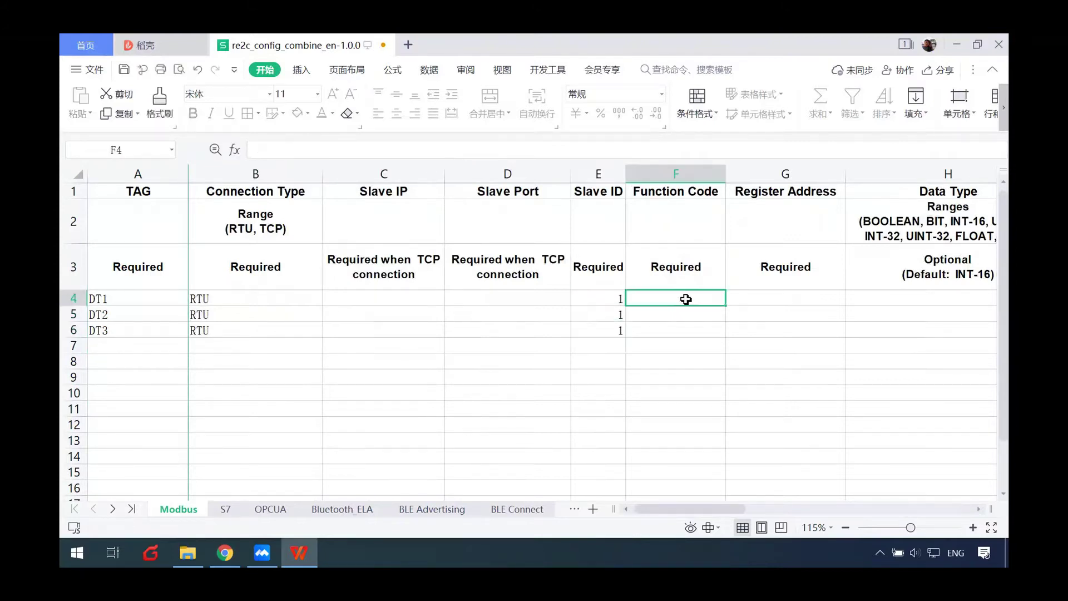
type("1")
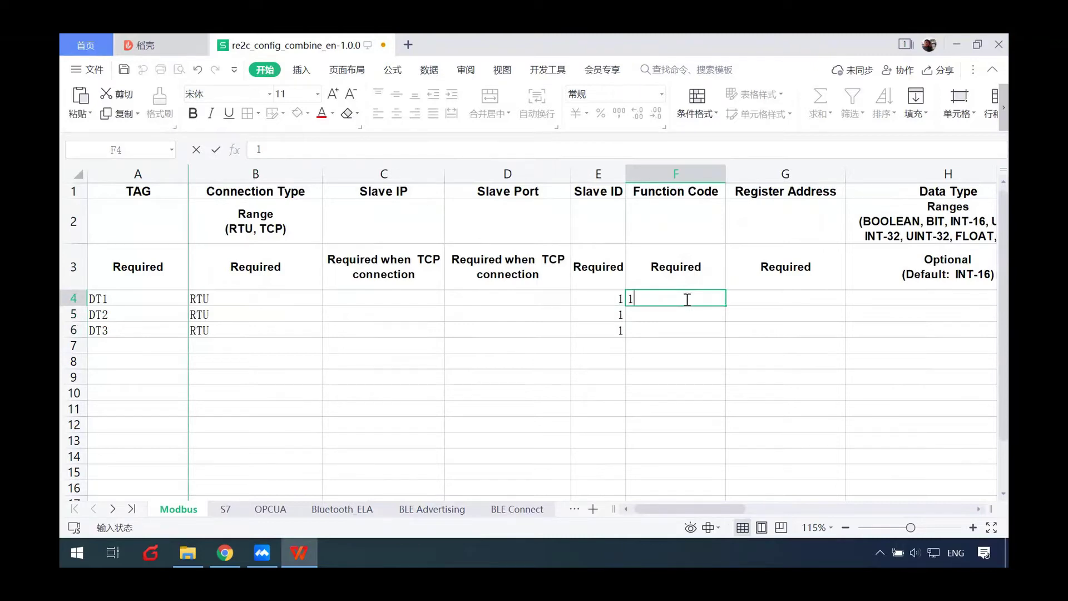
key("Return")
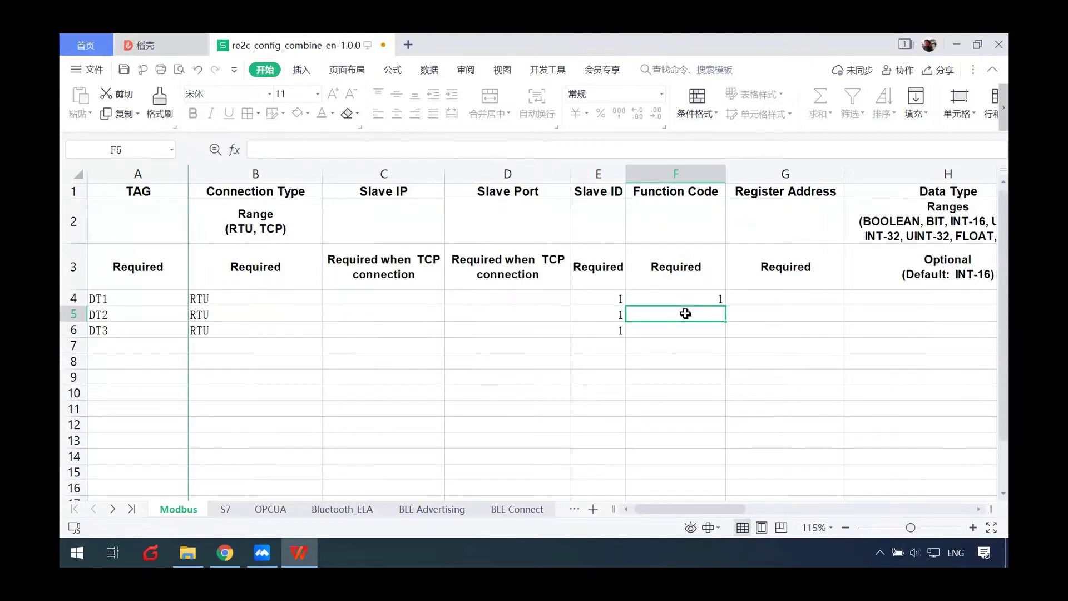
type("1")
key("Return")
type("3")
Enter register addresses 1, 2 and 3 for DT1, DT2 and DT3.
left_click(793, 301)
type("1")
key("Return")
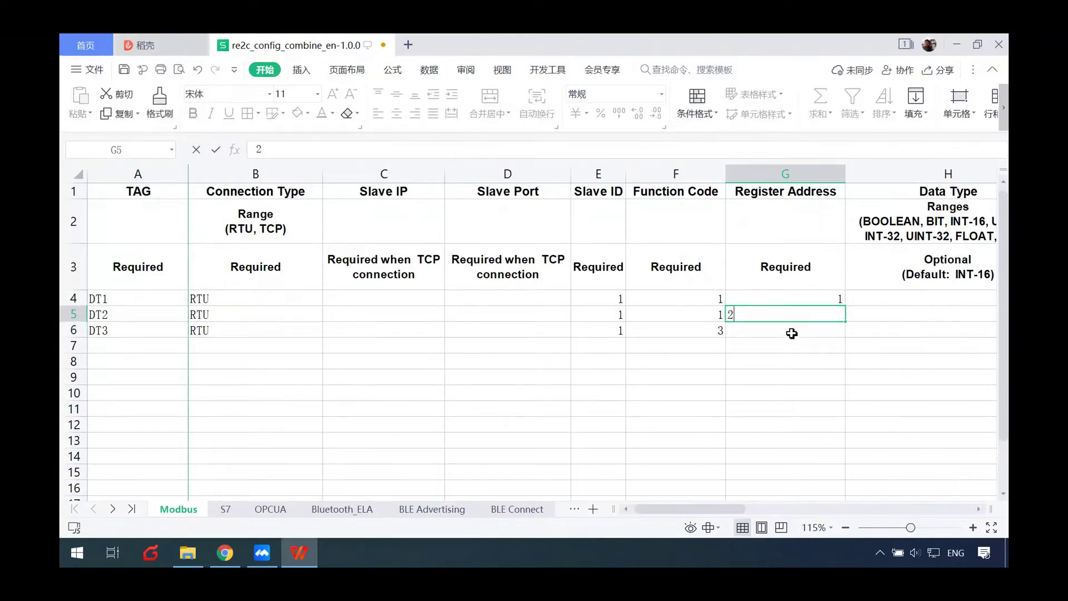
type("2")
key("Return")
type("3")
left_click(769, 422)
Choose the data types BOOLEAN for DT1, BIT for DT2 and UINT-16 for DT3.
left_click_drag(711, 505, 752, 505)
left_click(624, 303)
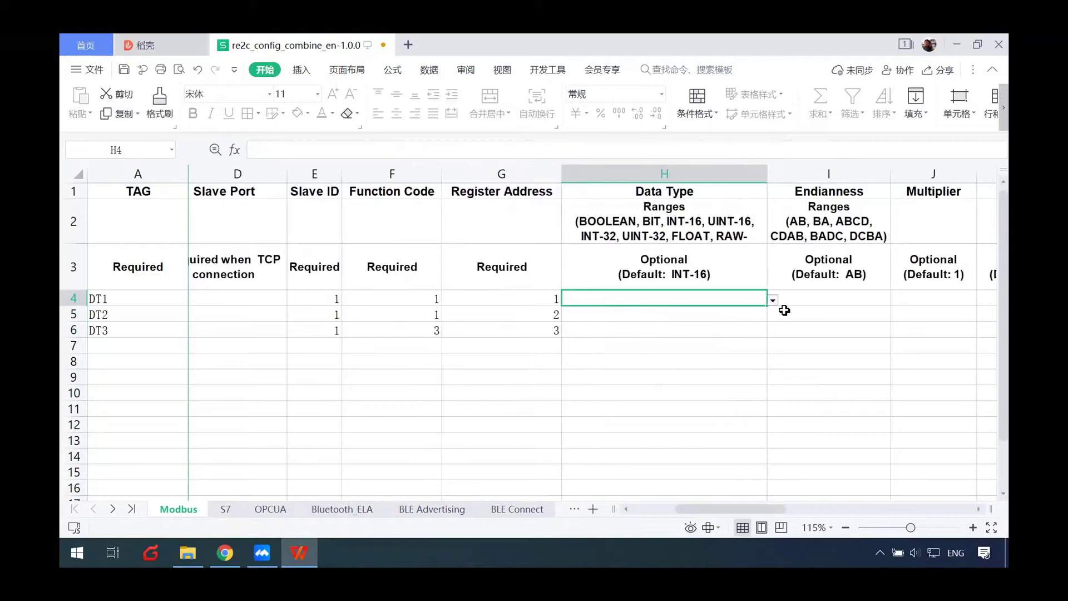
left_click(774, 301)
left_click(730, 313)
left_click(716, 314)
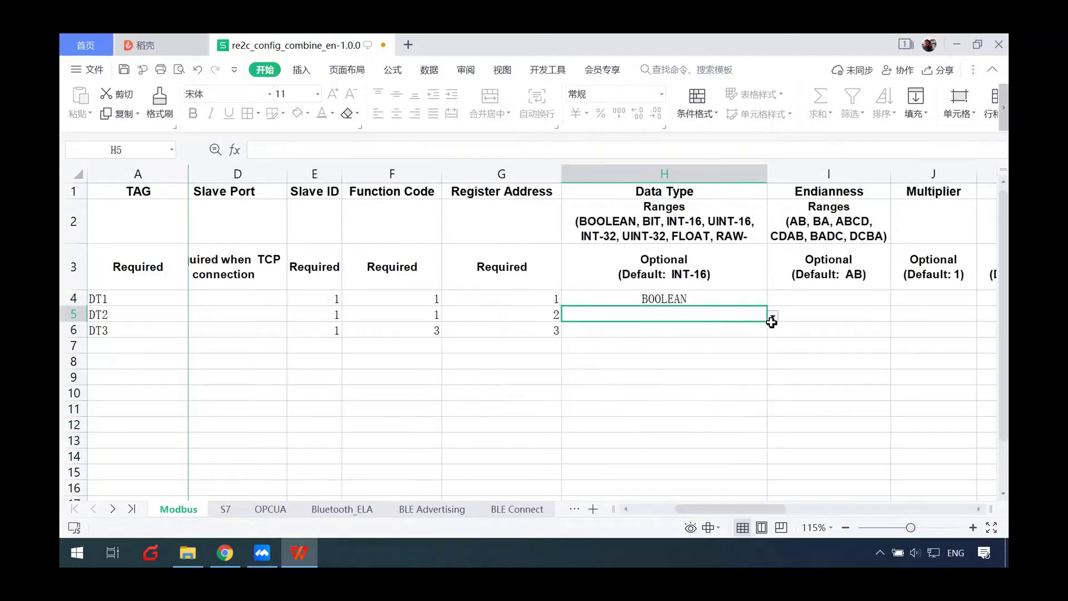
left_click(773, 316)
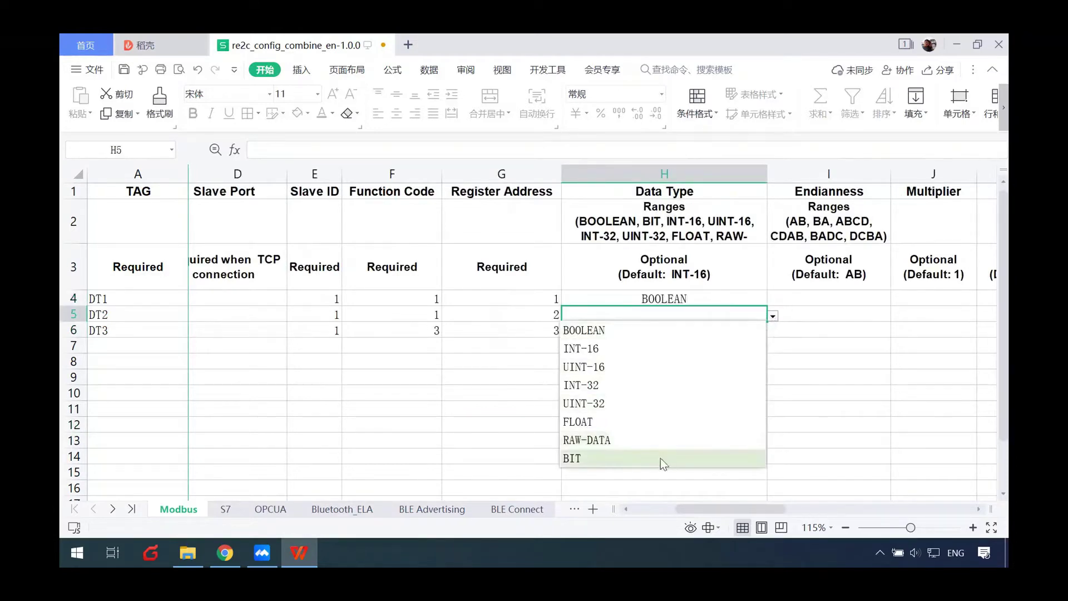
left_click(661, 457)
left_click(749, 331)
left_click(773, 331)
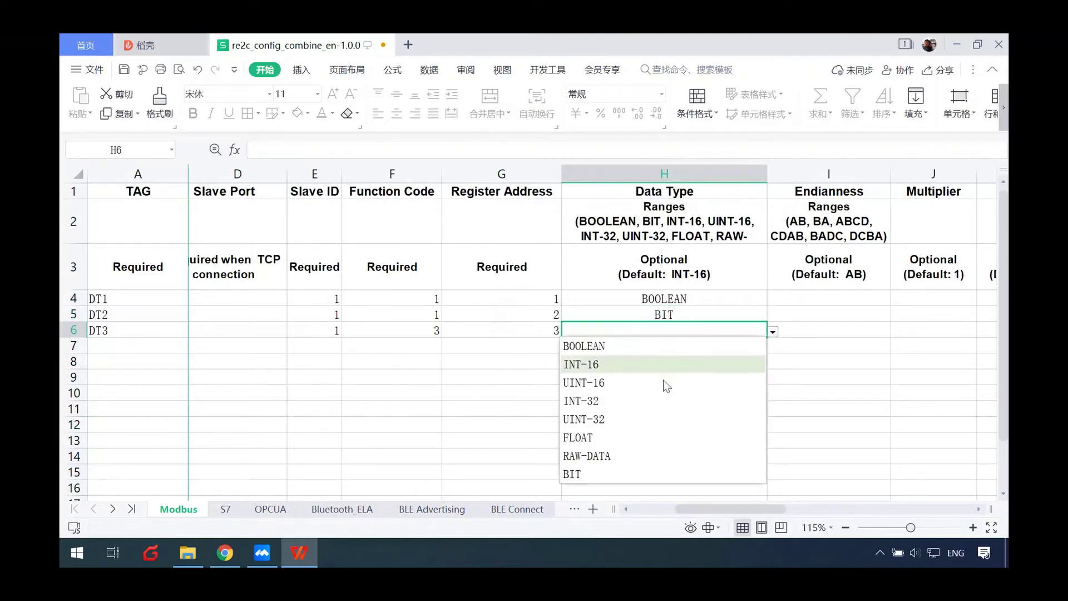
left_click(612, 383)
left_click(659, 395)
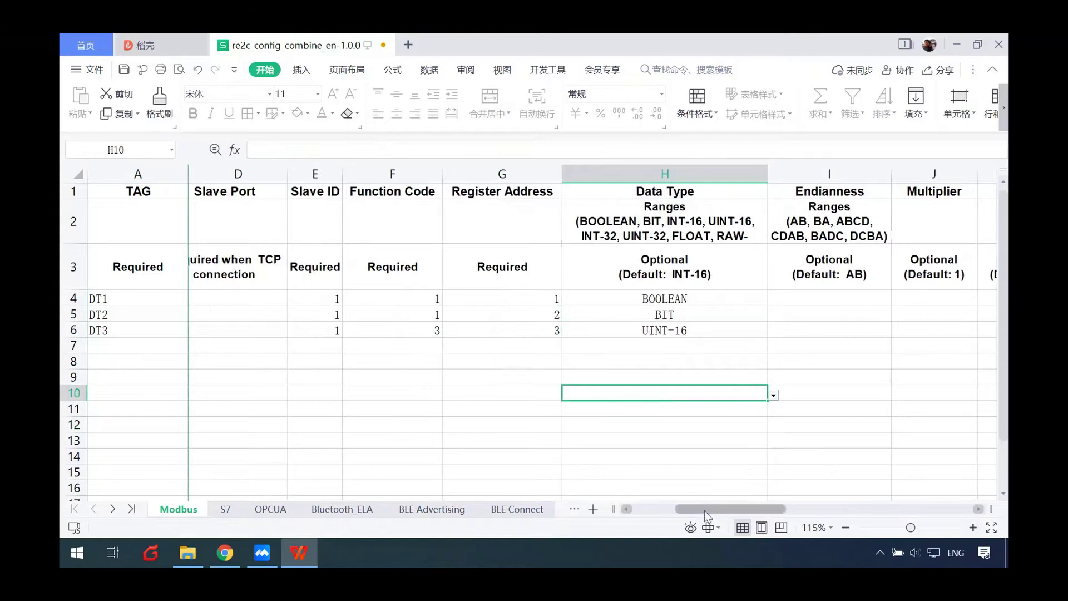
Save the workbook with the filled-in Modbus point table.
left_click_drag(705, 510, 659, 509)
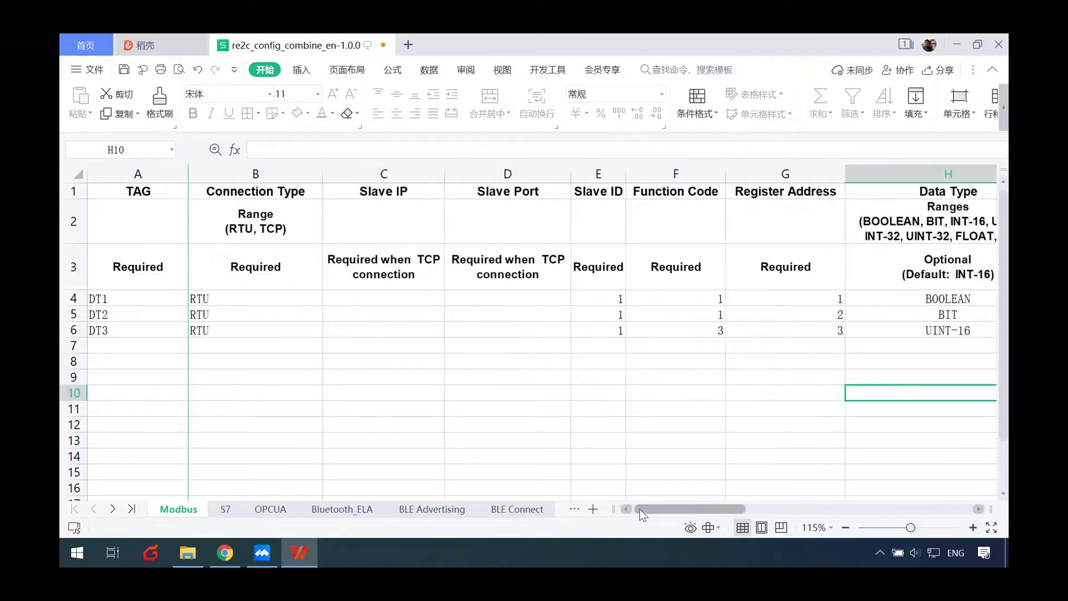
left_click(123, 70)
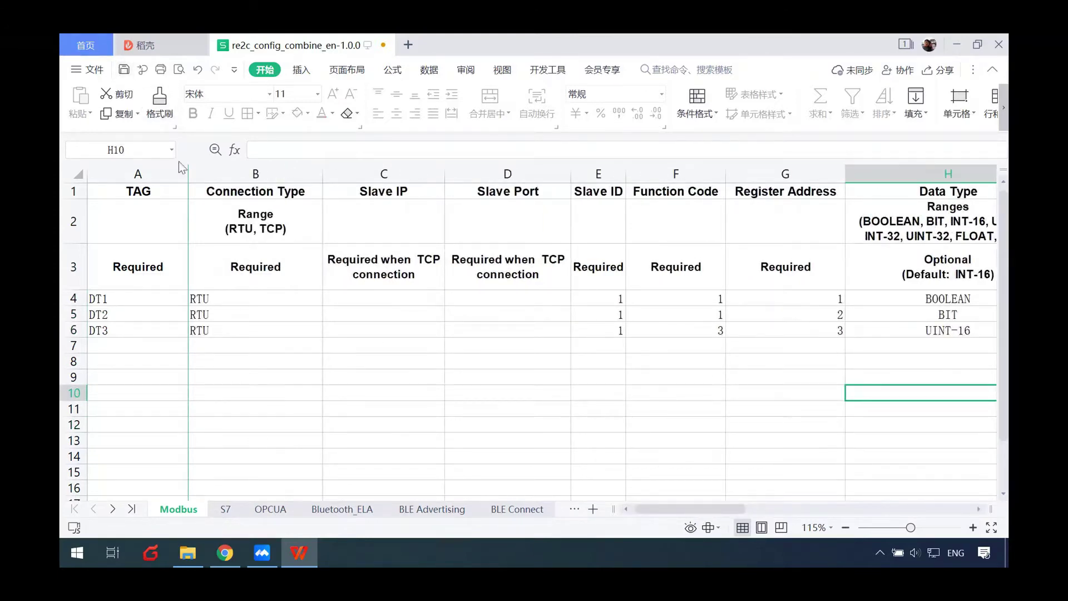
left_click(231, 404)
Copy the tags DT1 to DT3 from the Modbus sheet into the North IEC104 sheet's TAG column, starting at row 3.
left_click_drag(148, 302, 144, 332)
key("ctrl+c")
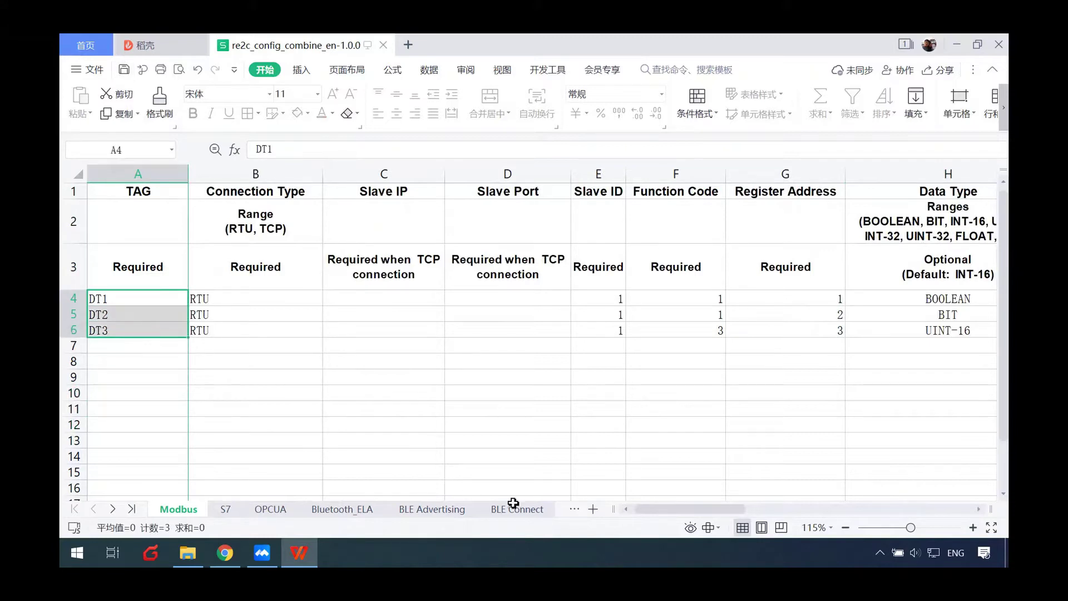
scroll(151, 510, "down", 5)
left_click(404, 509)
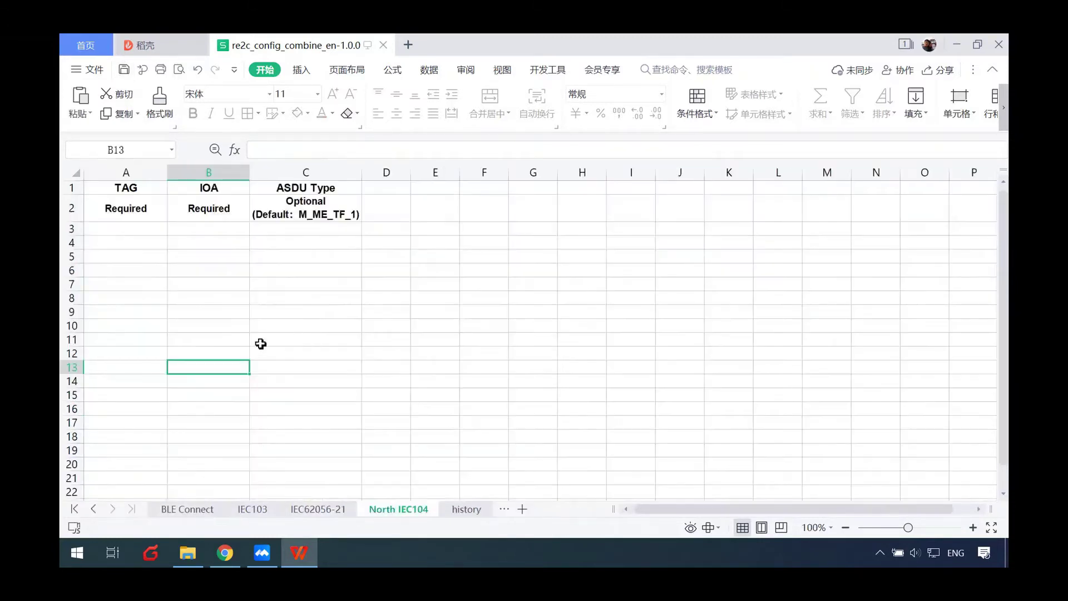
left_click(147, 230)
key("ctrl+v")
Enter IOA values 1, 2 and 3 for DT1, DT2 and DT3 on the North IEC104 sheet.
left_click(214, 229)
type("1")
key("Return")
type("2")
key("Return")
type("3")
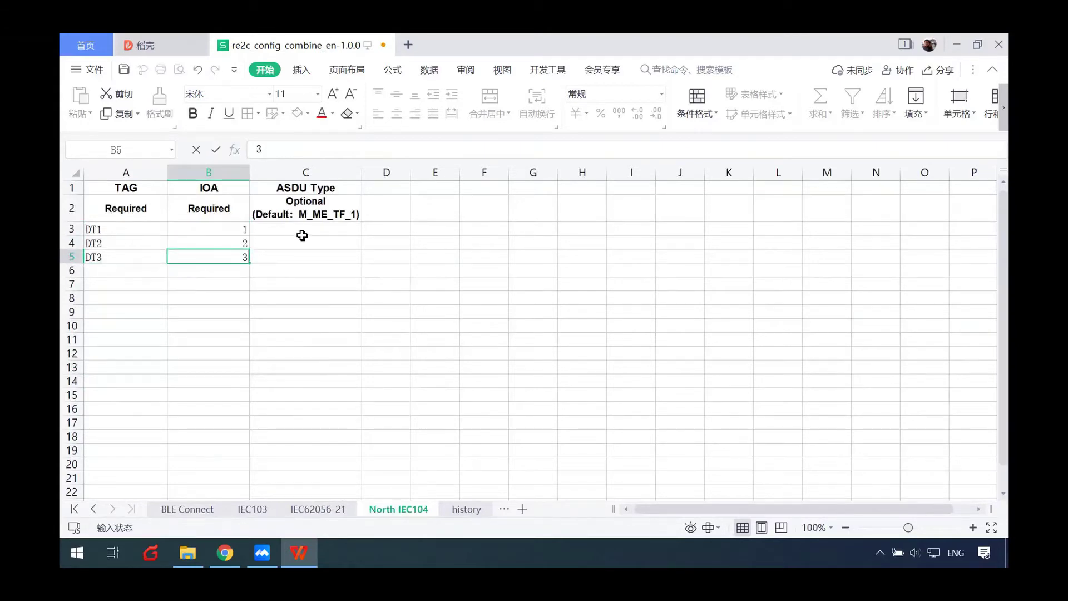
Choose the ASDU types M_SP_TB_1 for DT1, M_DP_TB_1 for DT2 and M_ME_TF_1 for DT3.
left_click(303, 234)
left_click(367, 231)
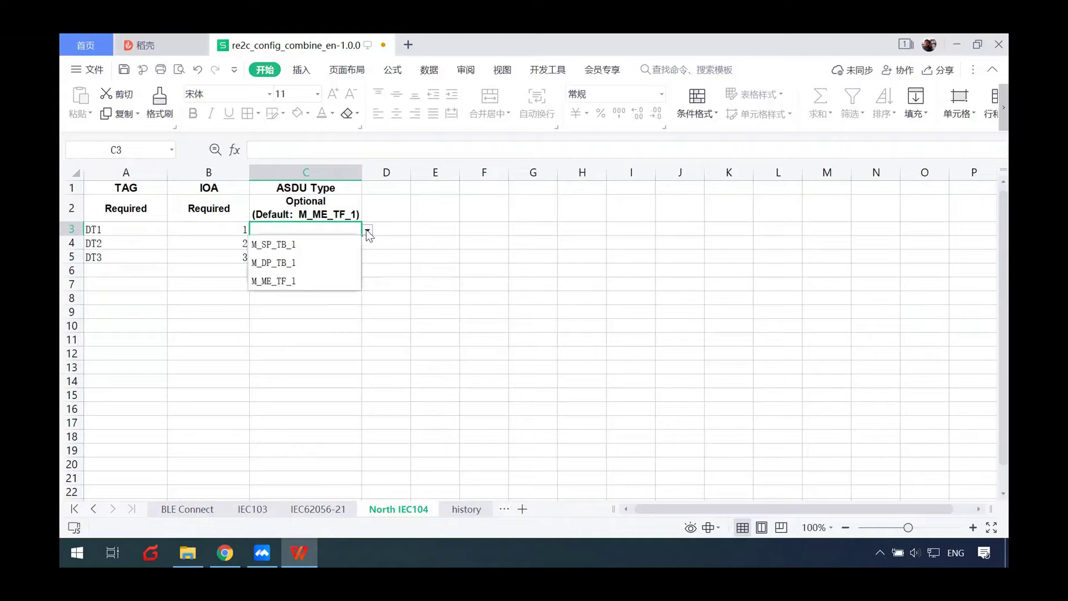
left_click(276, 245)
left_click(323, 246)
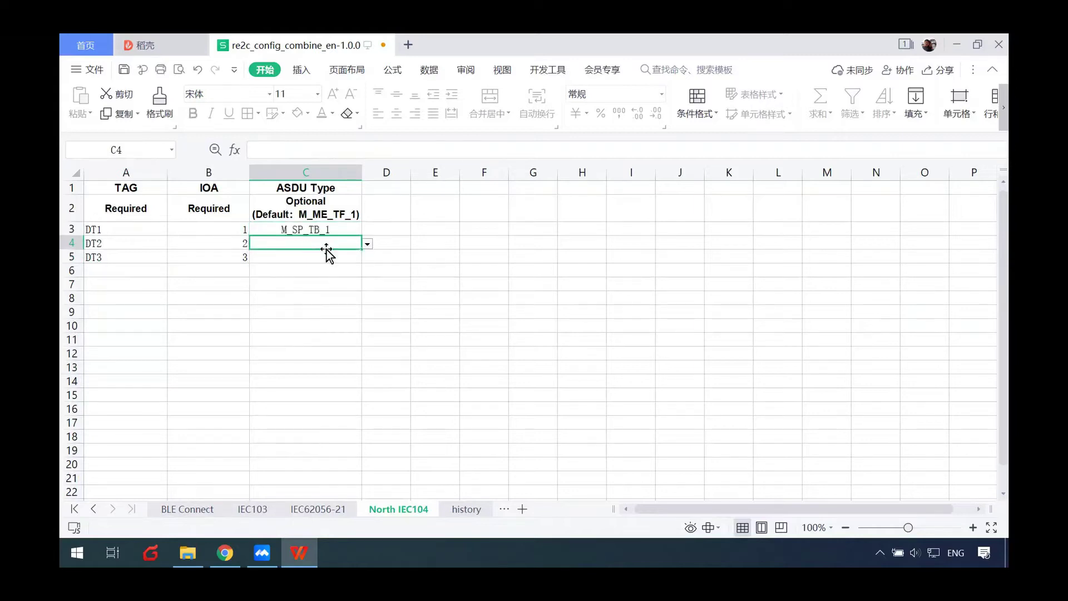
left_click(367, 245)
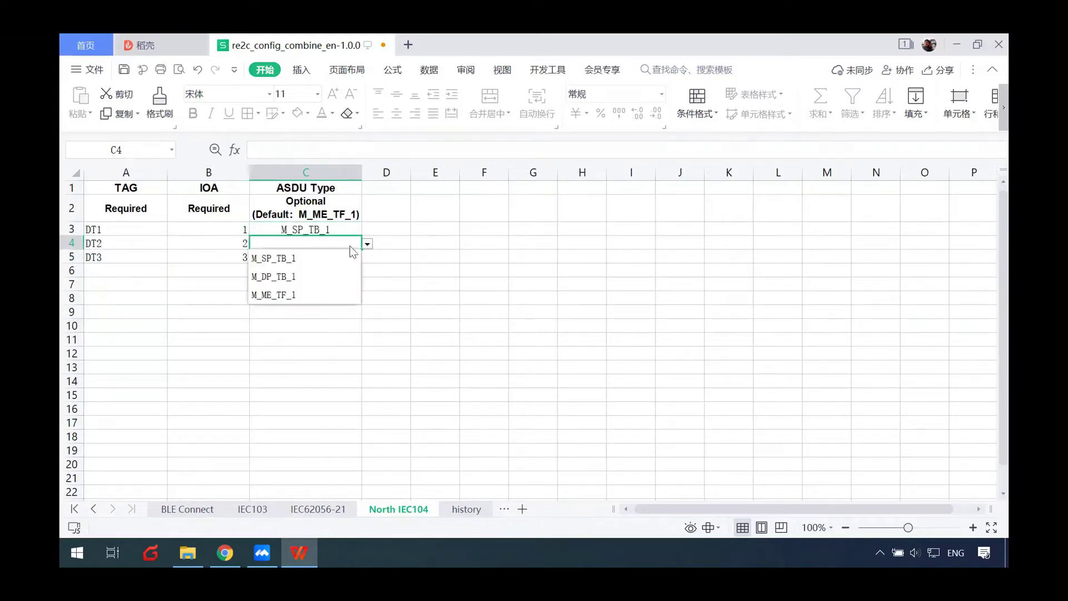
left_click(275, 278)
left_click(310, 257)
left_click(368, 258)
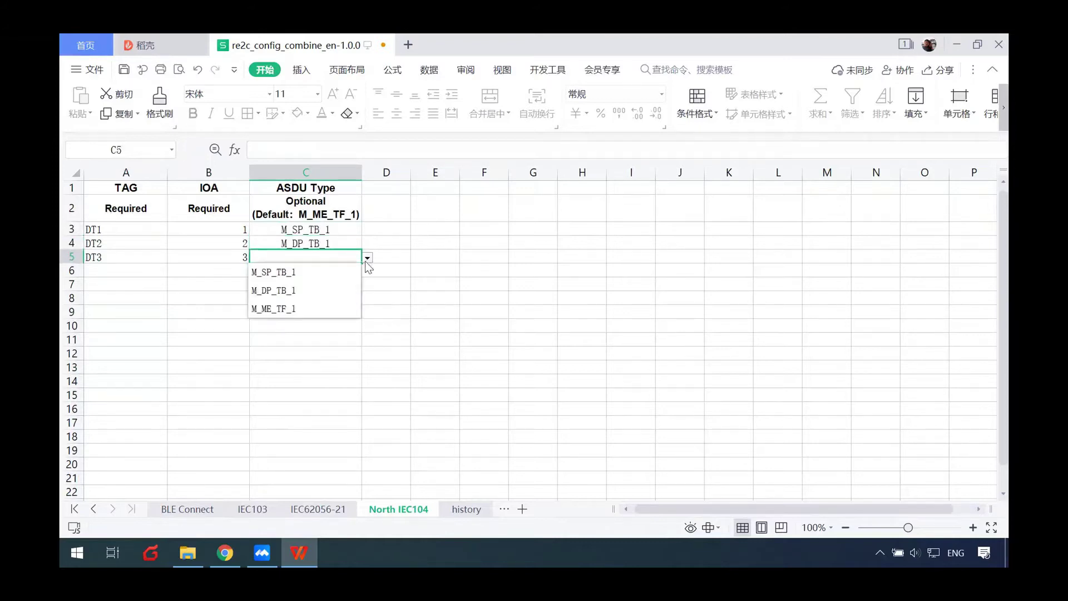
left_click(295, 309)
left_click(303, 299)
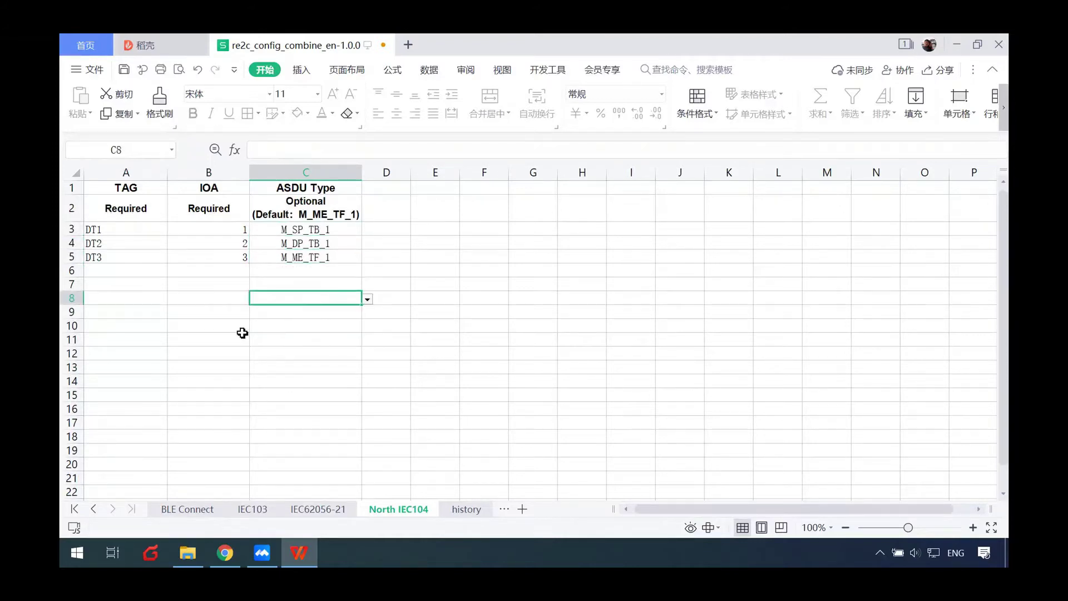
Return to the Modbus sheet and examine the tags' function codes.
left_click(93, 509)
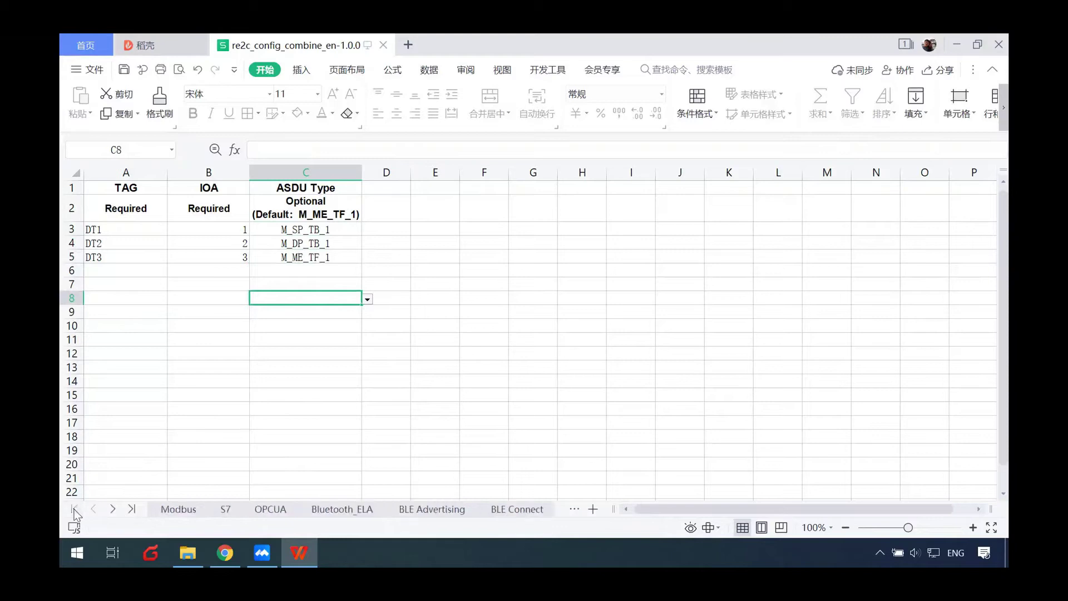
left_click(179, 509)
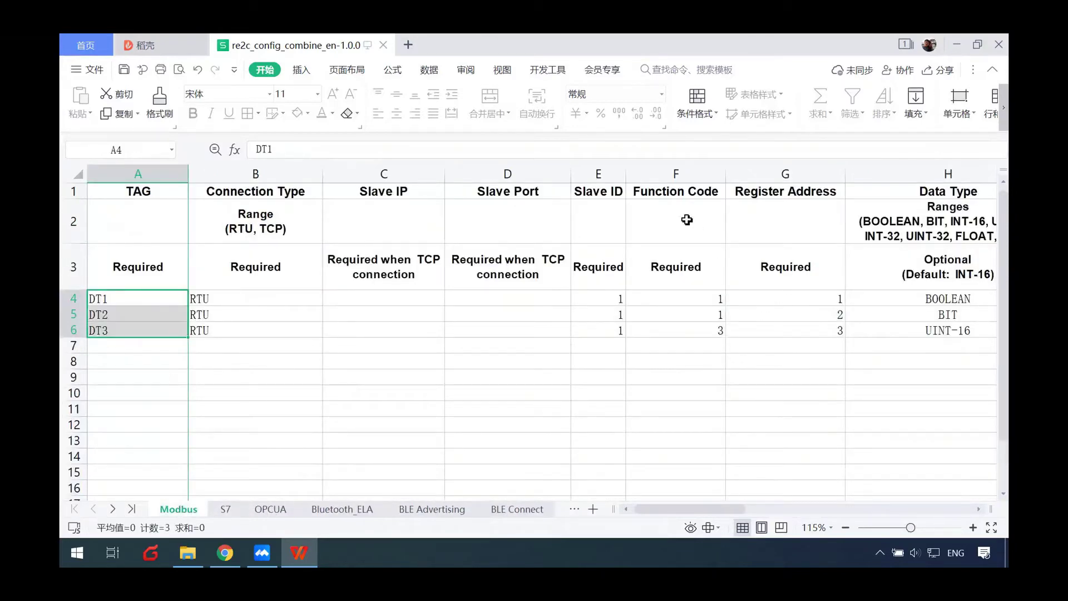
left_click_drag(689, 292, 679, 329)
left_click(676, 321)
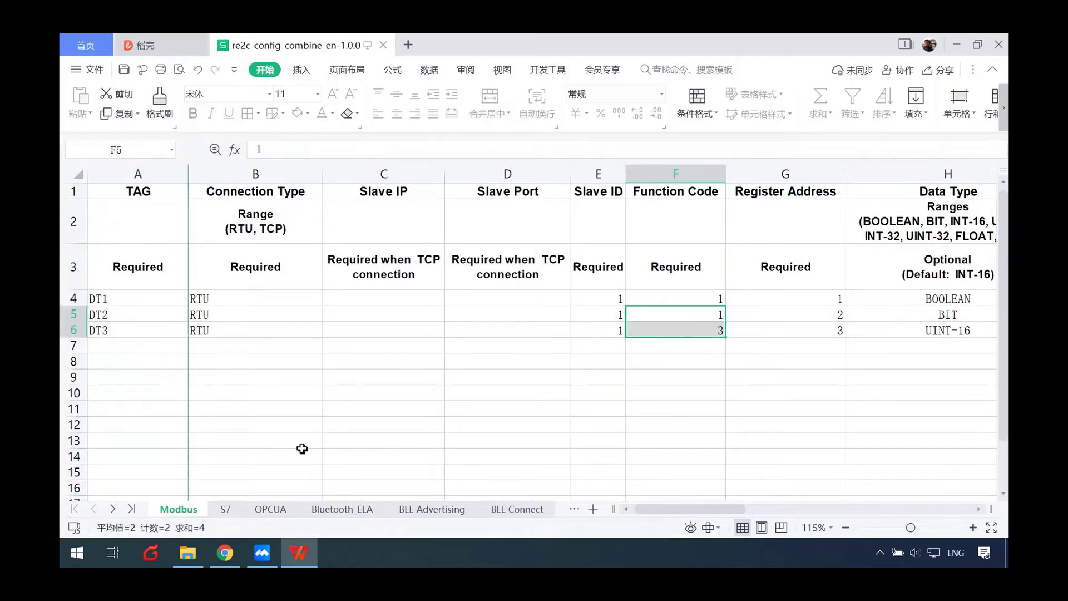
Open "Modbus APP supported function codes.txt" from the "modbus to iec104" folder and place its window below the Modbus table.
scroll(303, 446, "down", 1)
key("alt+Tab")
double_click(355, 192)
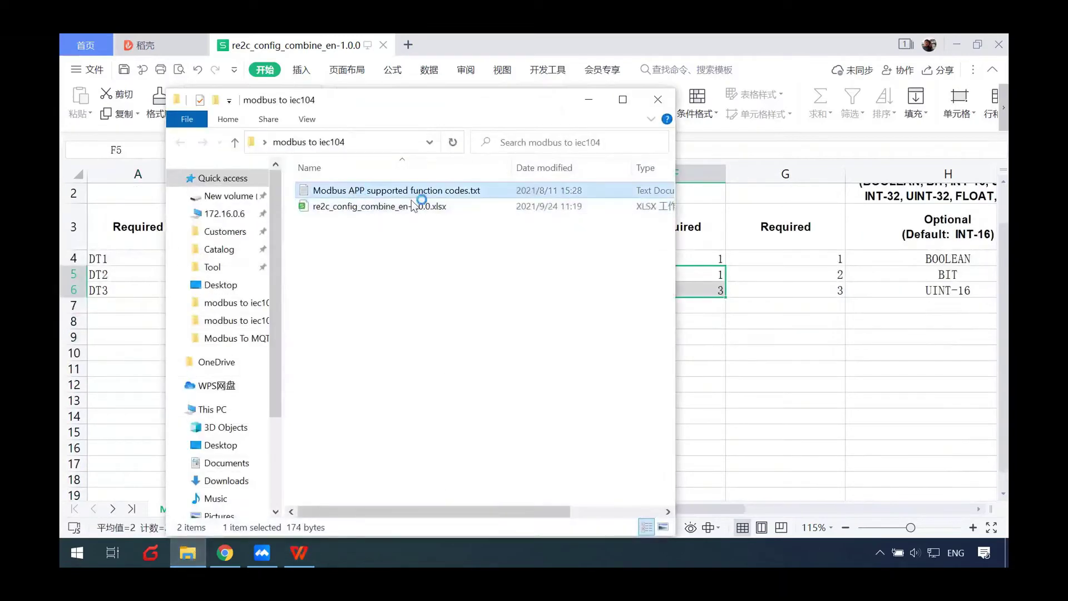
left_click(595, 106)
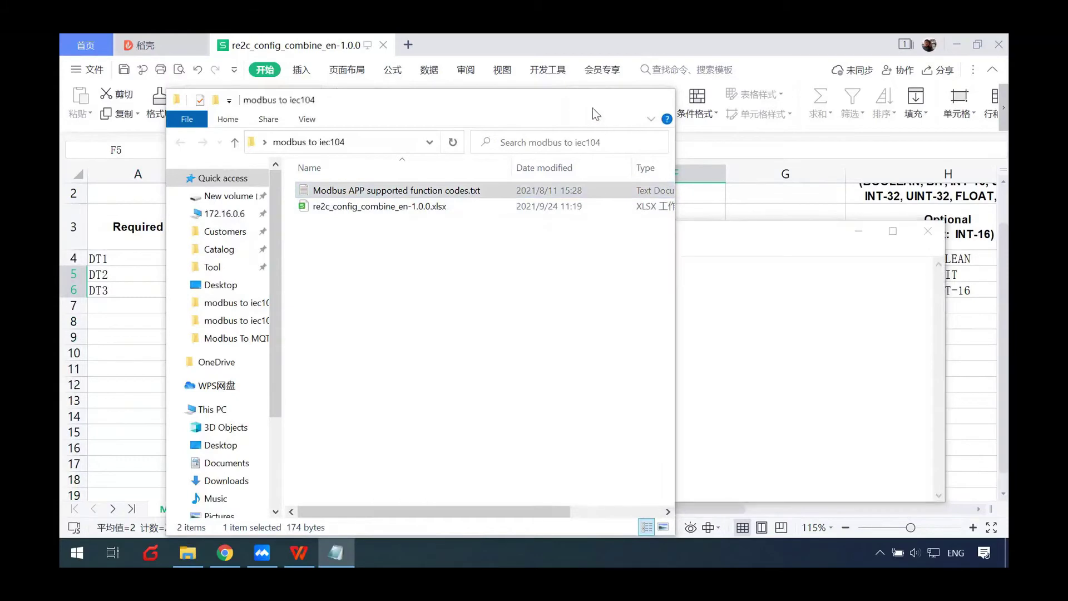
left_click_drag(639, 232, 658, 338)
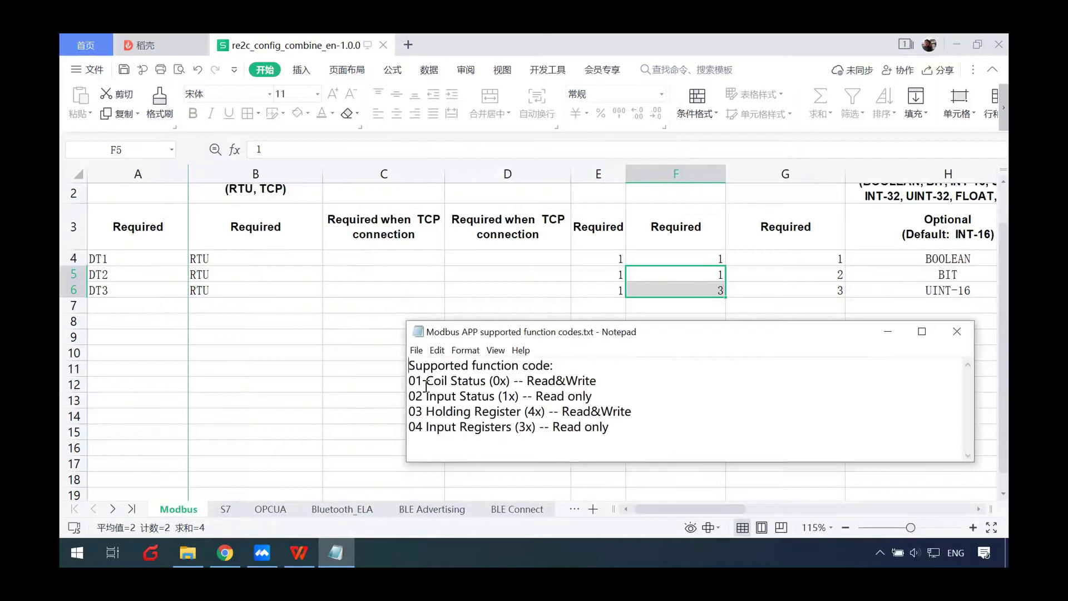
Examine the coil status and holding register function codes in the text file, then close it.
left_click_drag(411, 381, 562, 381)
left_click(579, 381)
left_click_drag(411, 412, 687, 415)
left_click(591, 381)
left_click(751, 408)
left_click(957, 332)
left_click(455, 381)
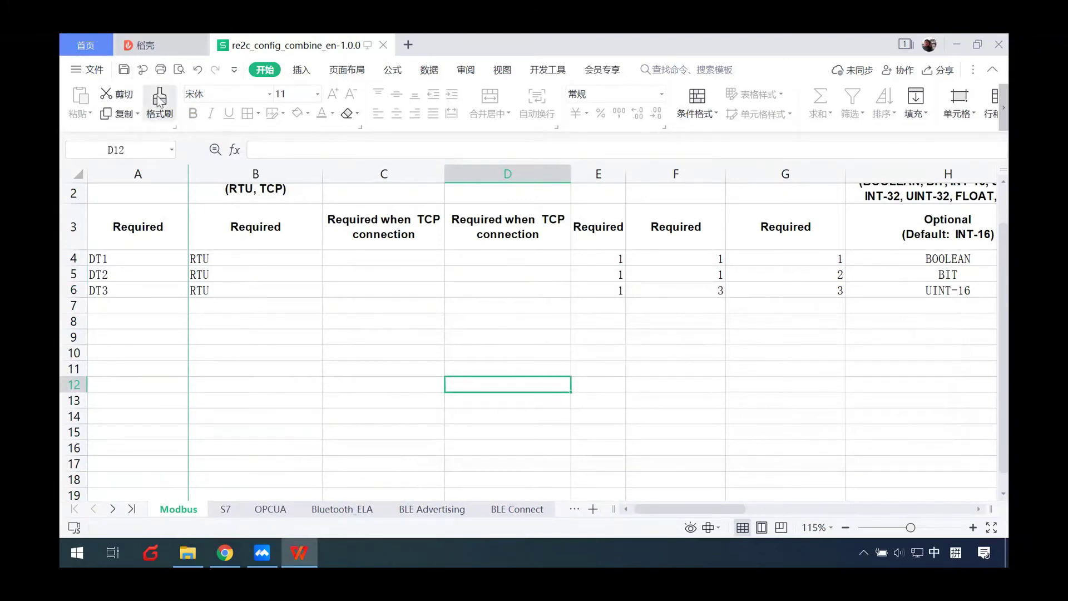
Find and launch the RE2C Conversion Tool.
key("super")
type("rere")
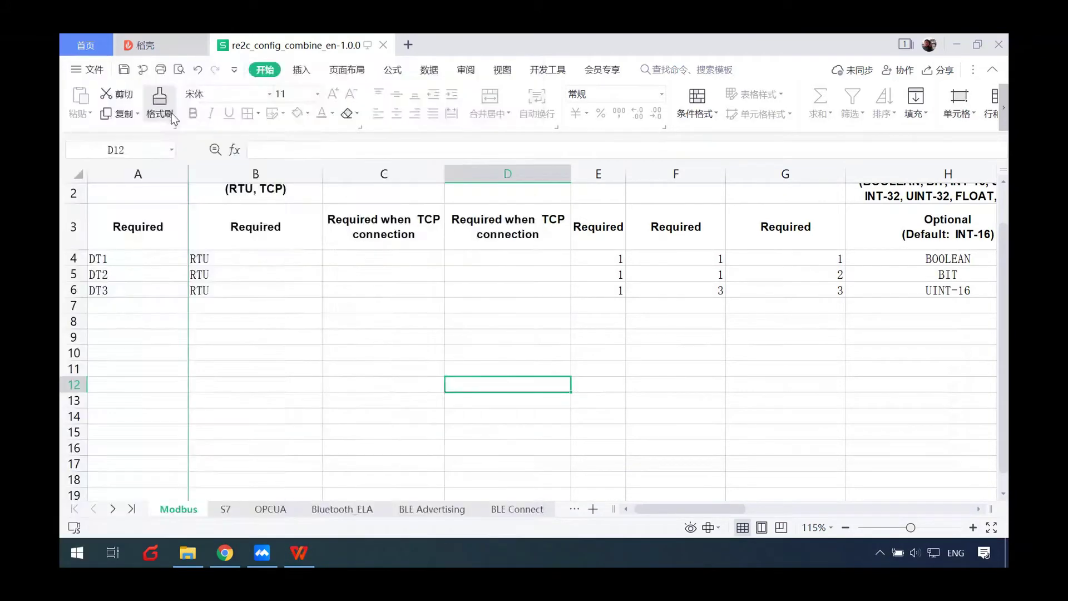
key("BackSpace")
key("BackSpace")
type("2")
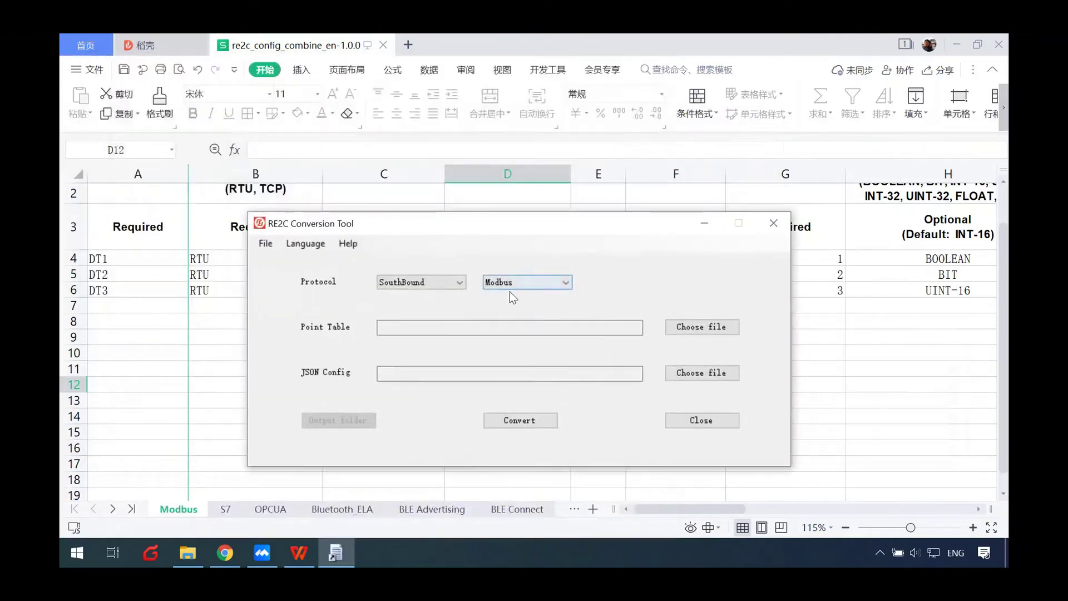
Choose re2c_config_combine_en-1.0.0.xlsx from the "modbus to iec104" folder as the point table.
left_click(664, 328)
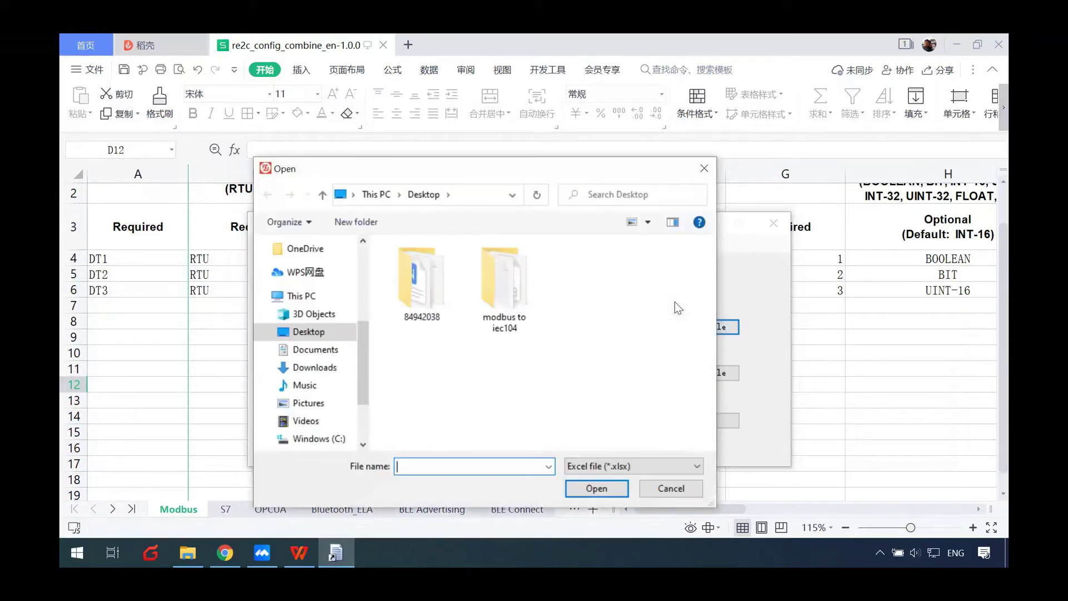
left_click(507, 301)
left_click(459, 270)
double_click(459, 271)
Set the JSON config output to e2c_s_modbus.json, convert the SouthBound Modbus table, and close the output folder window.
left_click(676, 370)
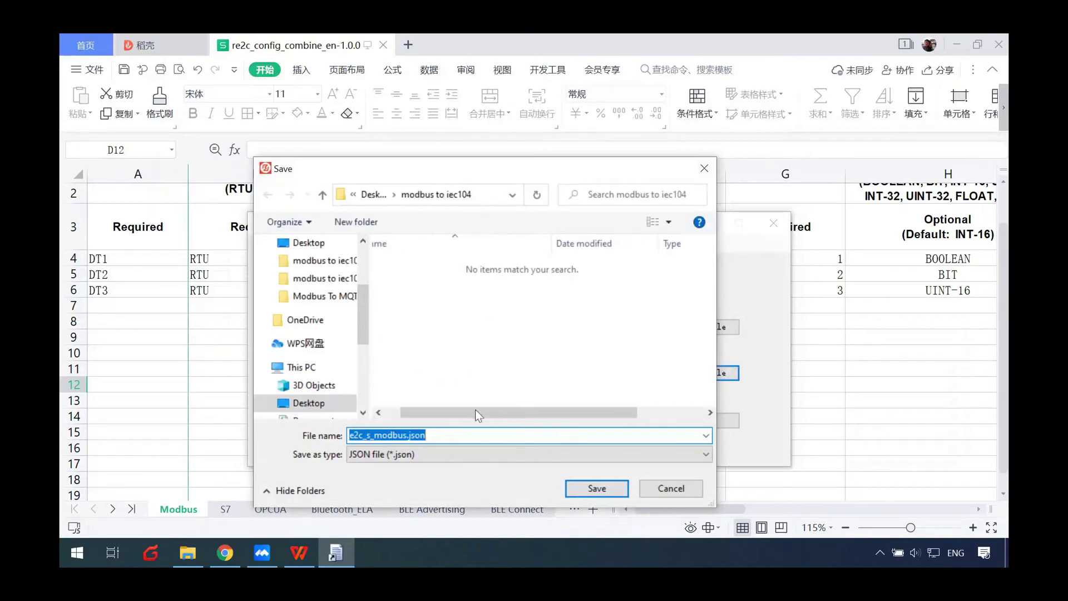
left_click(594, 488)
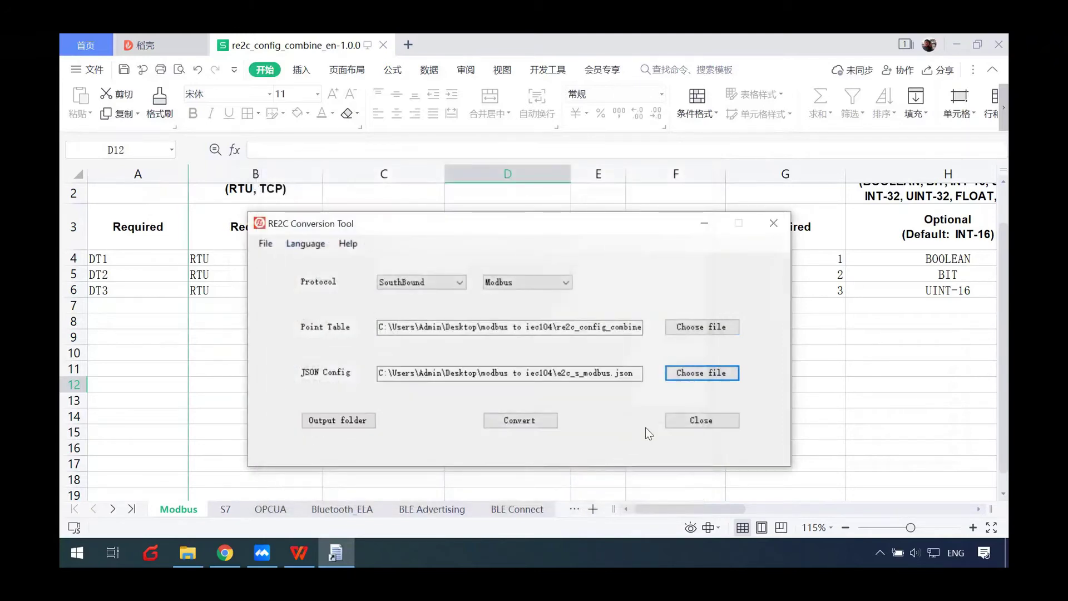
left_click(542, 422)
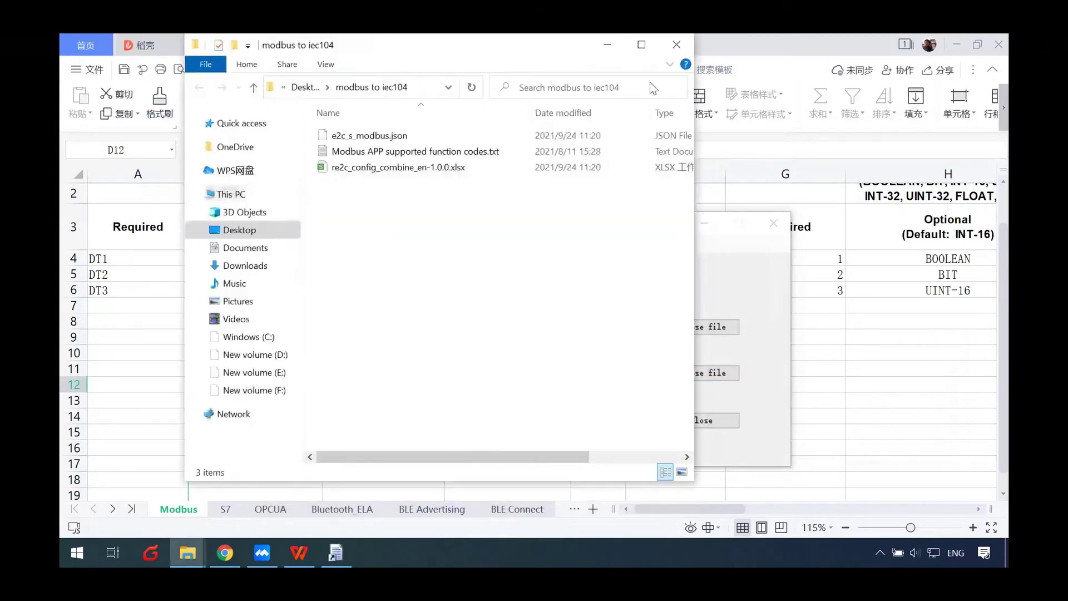
left_click_drag(411, 45, 428, 248)
left_click(680, 249)
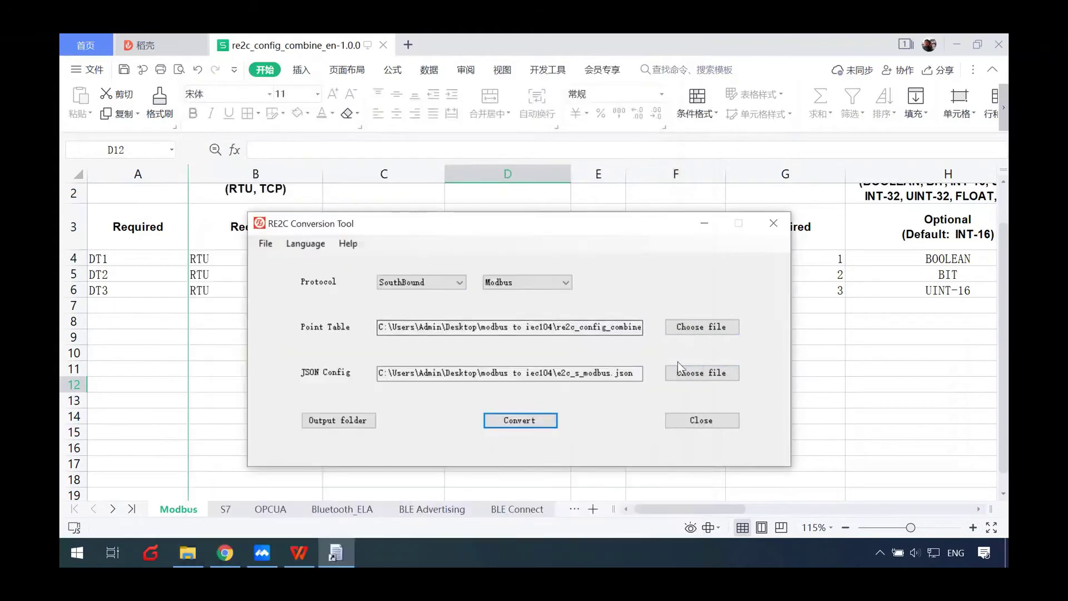
Set the protocol to NorthBound IEC104, convert the point table to e2c_n_iec104.json, and close the output folder window.
left_click(523, 285)
left_click(438, 282)
left_click(435, 283)
left_click(419, 303)
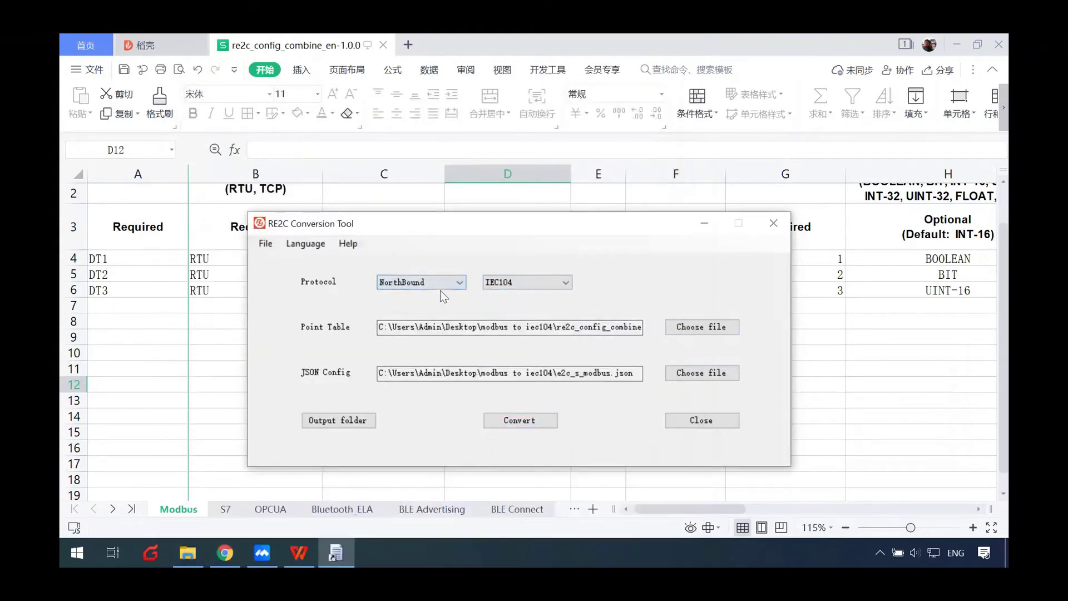
left_click(683, 377)
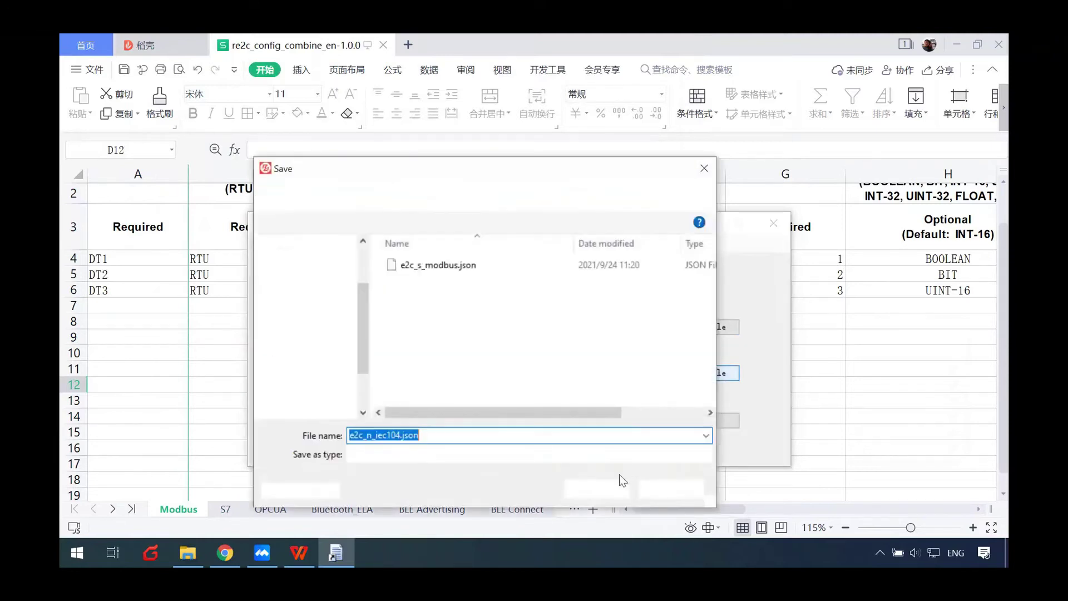
left_click(600, 484)
left_click(536, 419)
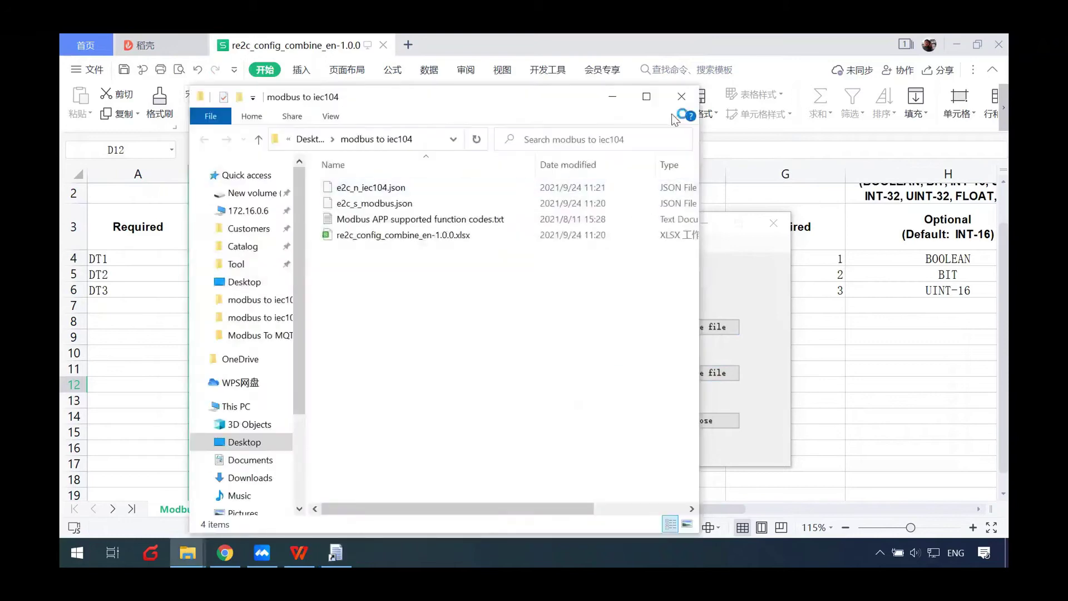
left_click(675, 95)
Close the conversion tool and the workbook, and switch to the E2C Modbus settings in Chrome's Router Web Manager.
left_click(773, 224)
left_click(999, 44)
left_click(225, 552)
left_click(254, 402)
Import e2c_s_modbus.json from the "modbus to iec104" folder into the Modbus channels and submit the update.
scroll(534, 356, "down", 5)
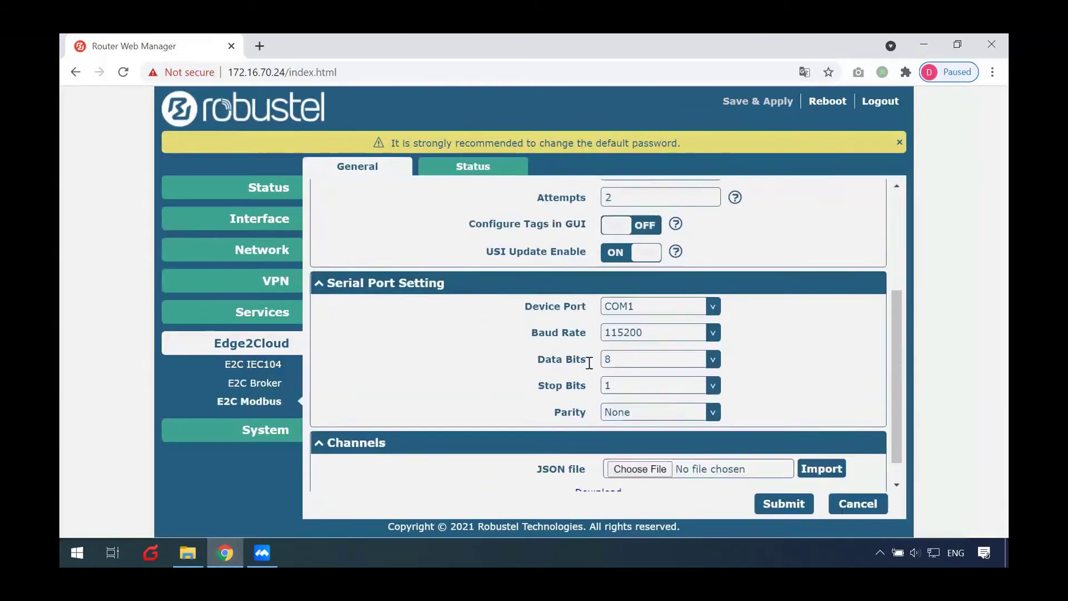
left_click(699, 441)
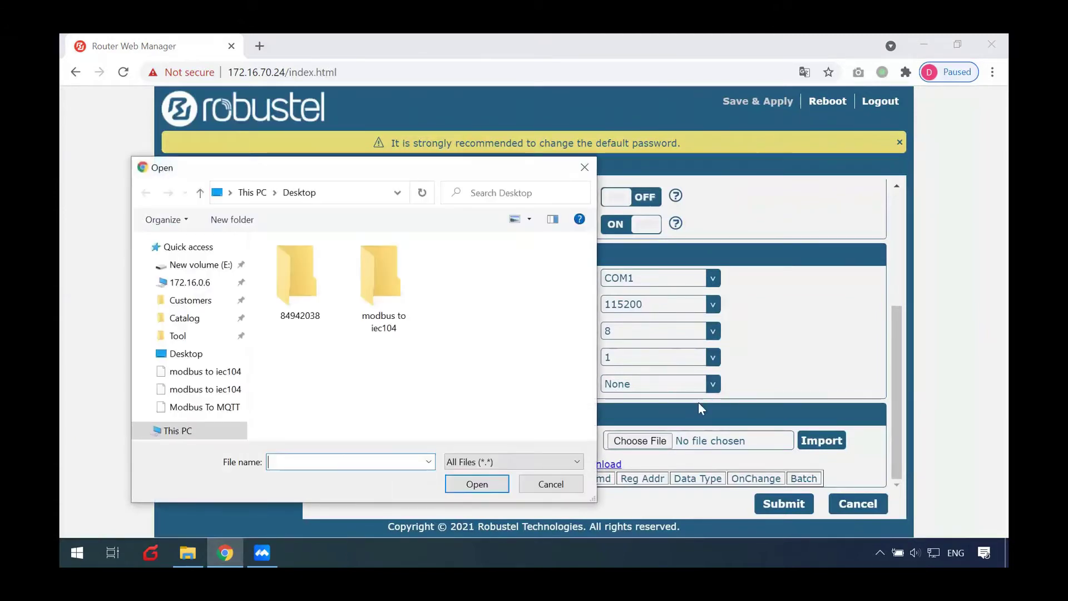
double_click(372, 274)
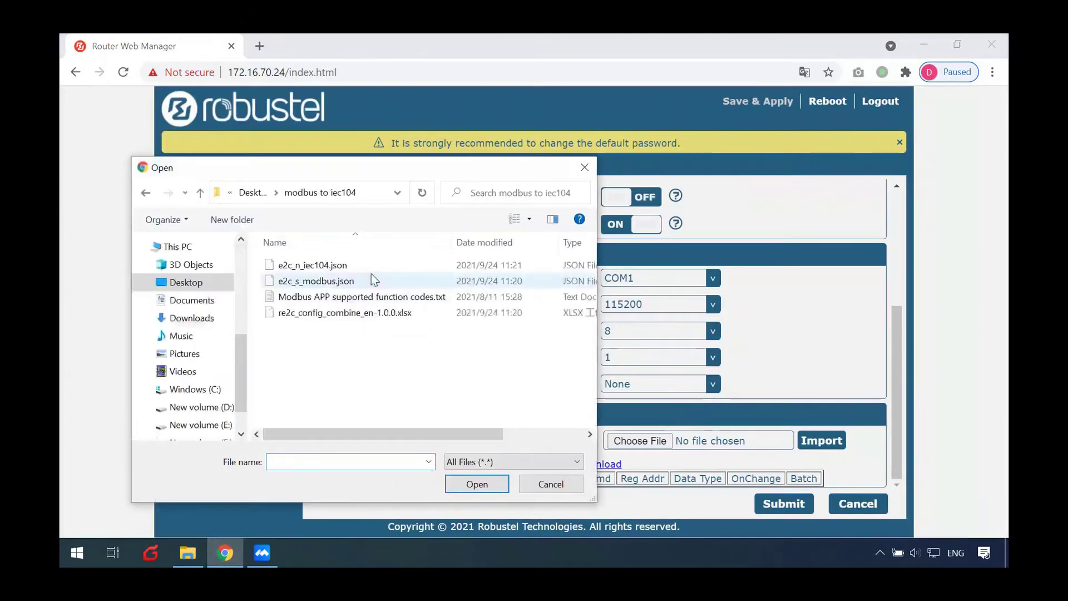
double_click(316, 281)
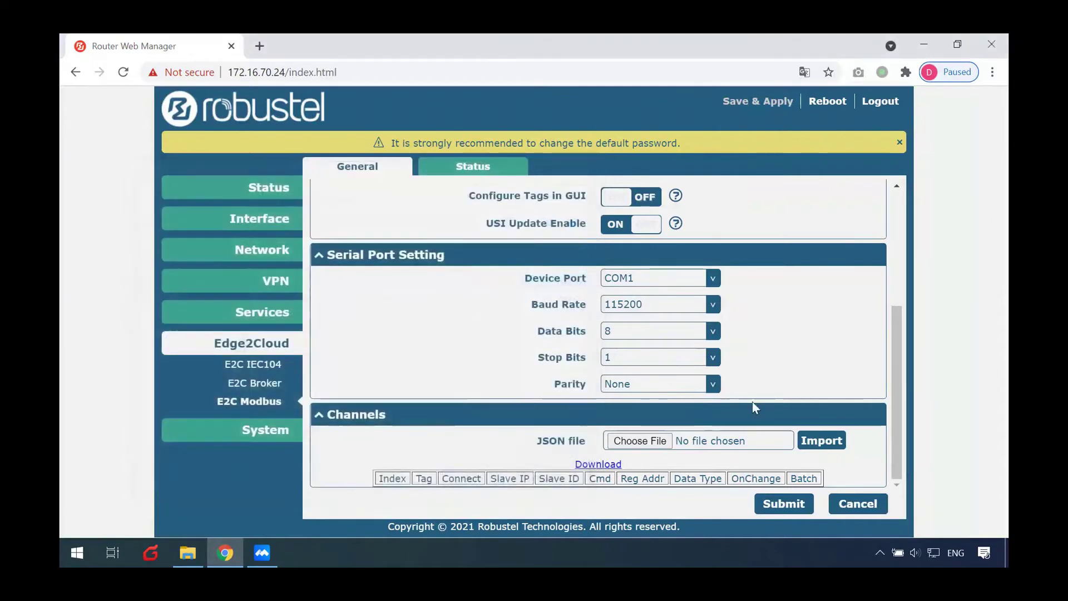
left_click(823, 442)
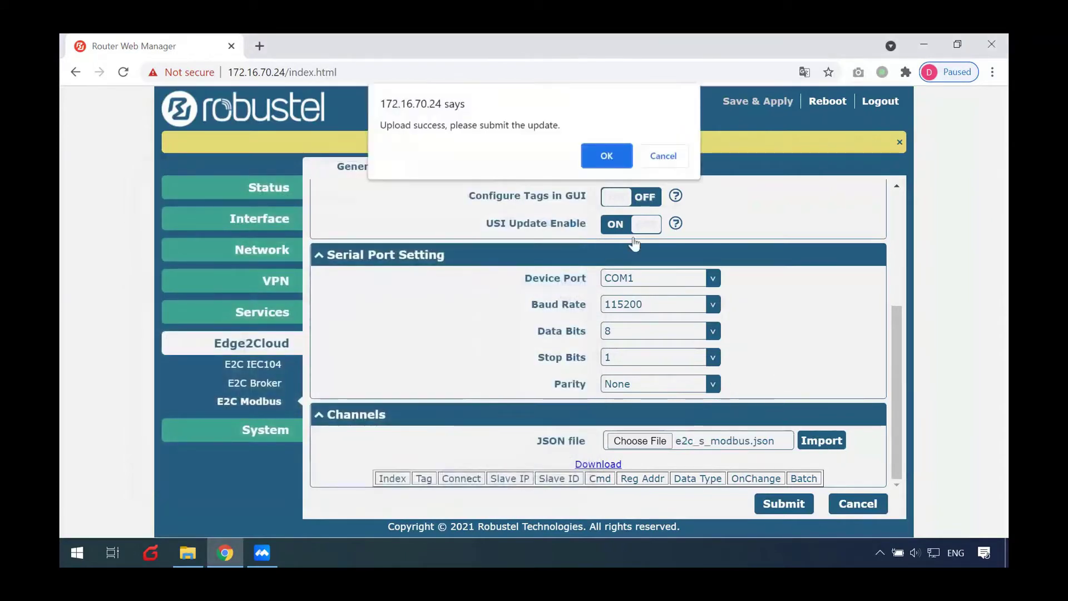
left_click(606, 156)
left_click(785, 504)
scroll(717, 411, "down", 2)
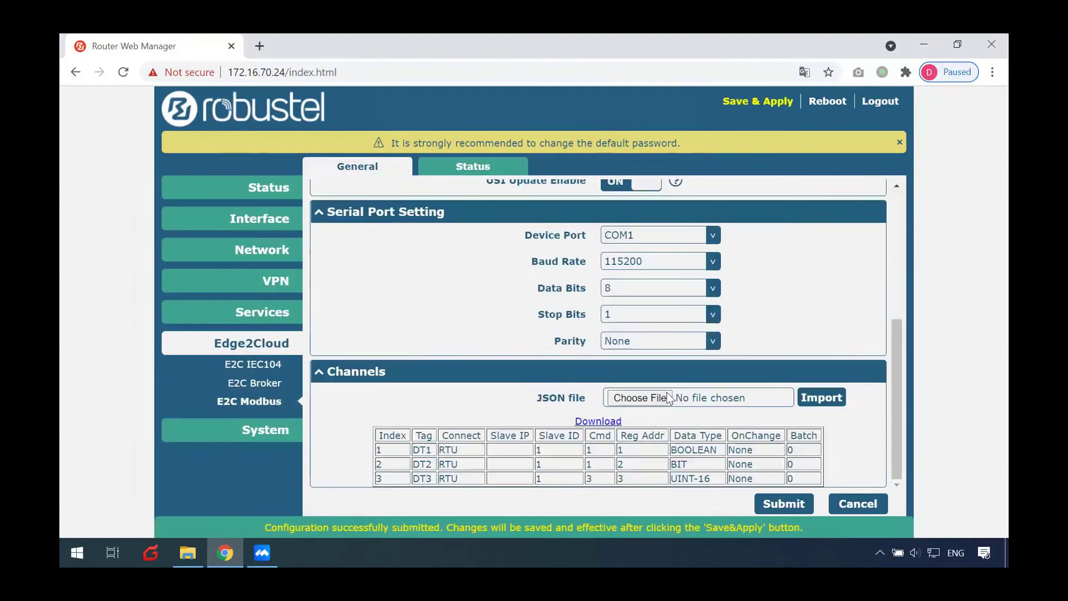
Enable E2C Modbus, set its serial device port to COM2, and submit the settings.
scroll(654, 468, "up", 5)
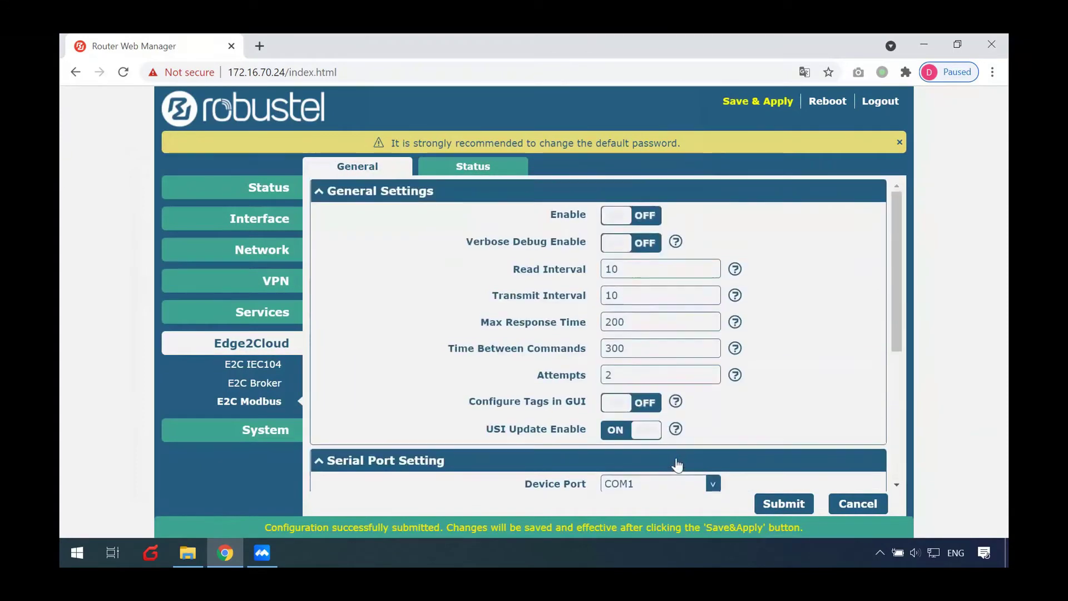
left_click(645, 217)
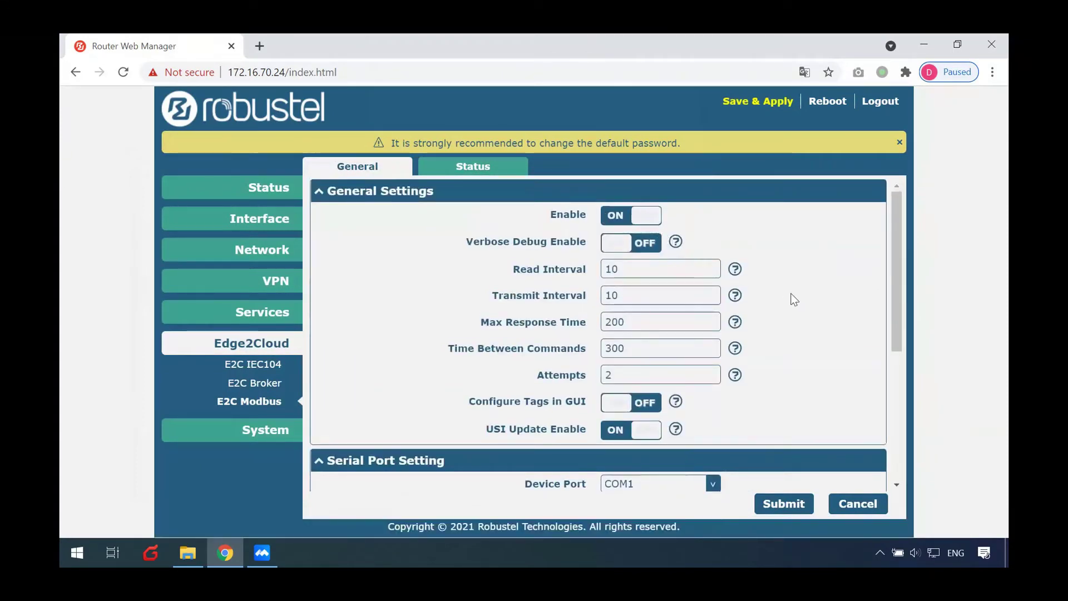
scroll(788, 292, "down", 5)
left_click(670, 235)
left_click(624, 264)
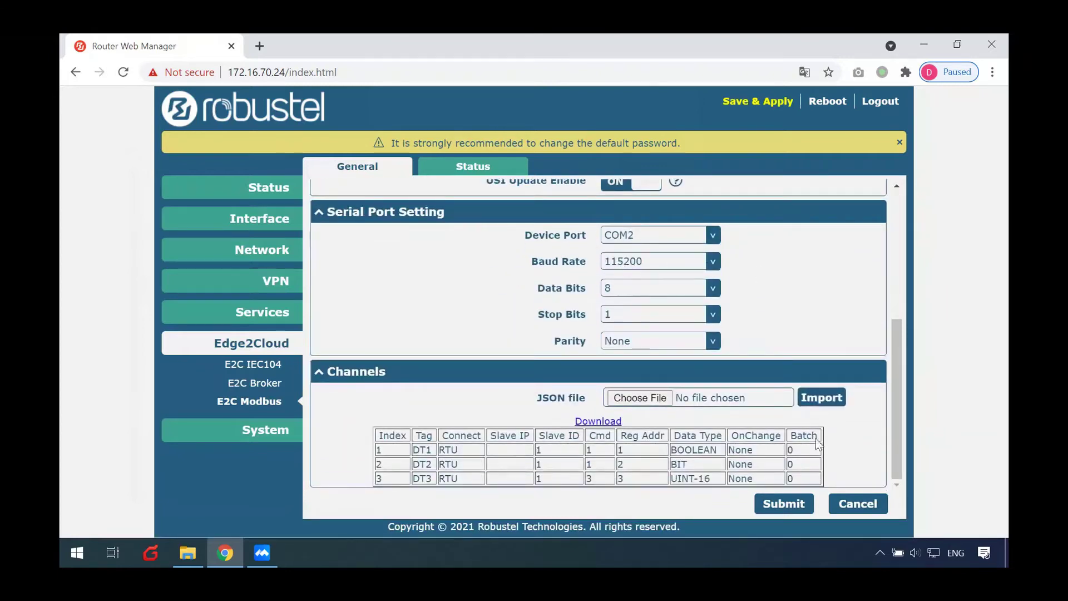
left_click(785, 504)
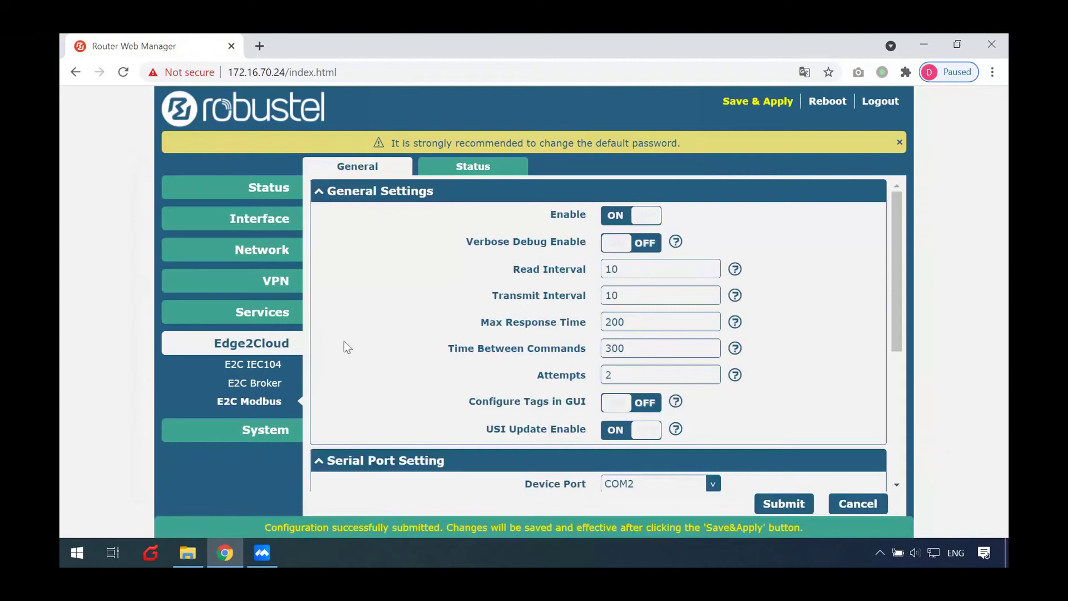
Enable the E2C Broker and submit its settings.
left_click(268, 384)
left_click(638, 221)
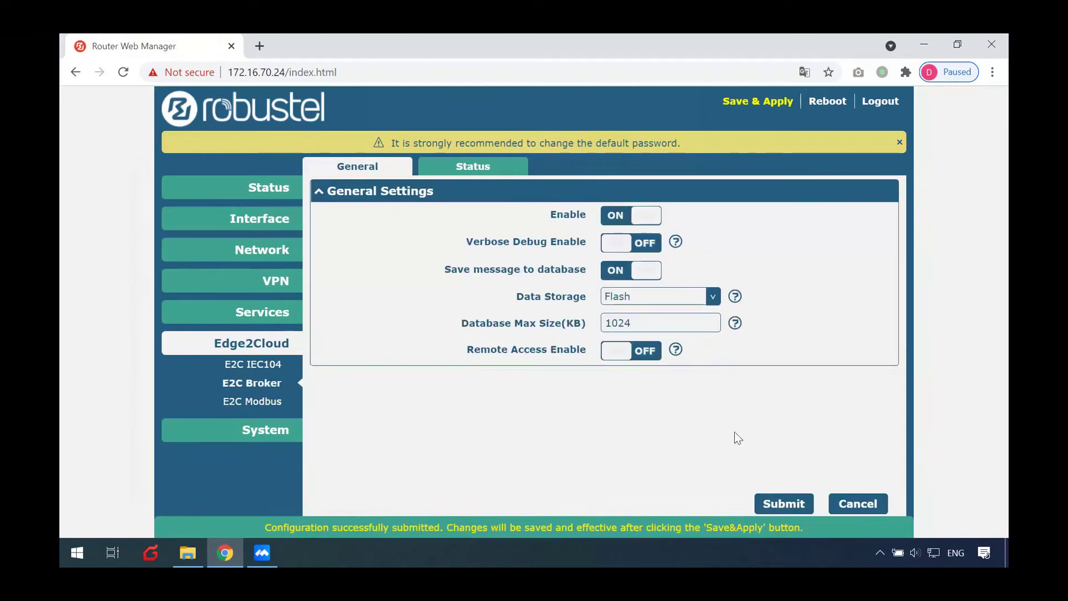
left_click(785, 504)
Enable E2C IEC104 and submit its general settings.
left_click(240, 364)
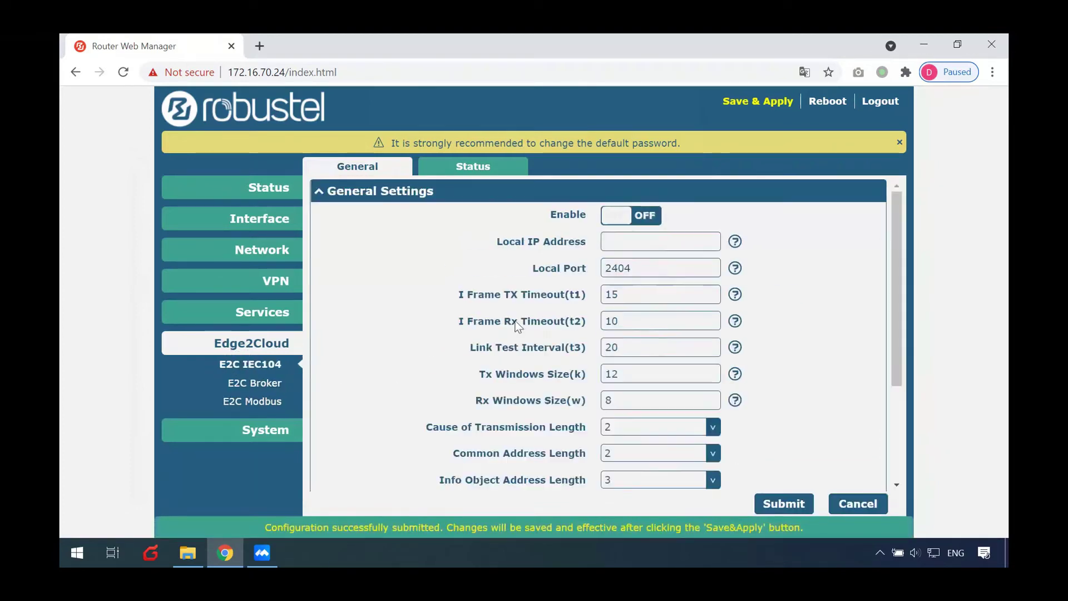
left_click(640, 217)
scroll(755, 358, "down", 1)
scroll(772, 435, "down", 3)
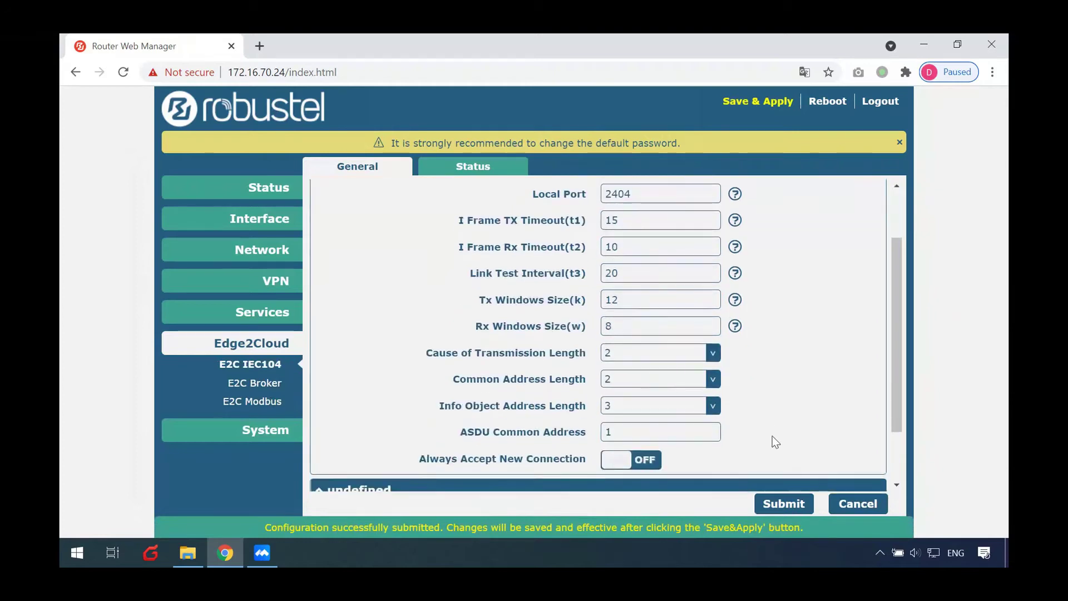
left_click(781, 504)
Import e2c_n_iec104.json into the E2C IEC104 tag list, submit it, and save and apply the router configuration.
scroll(743, 390, "down", 3)
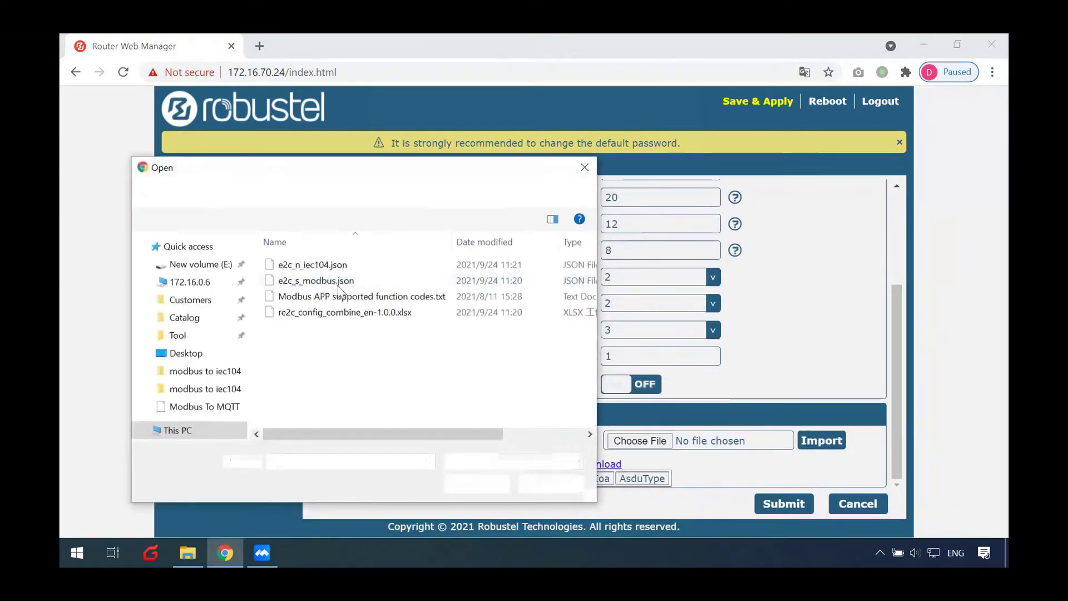
double_click(316, 266)
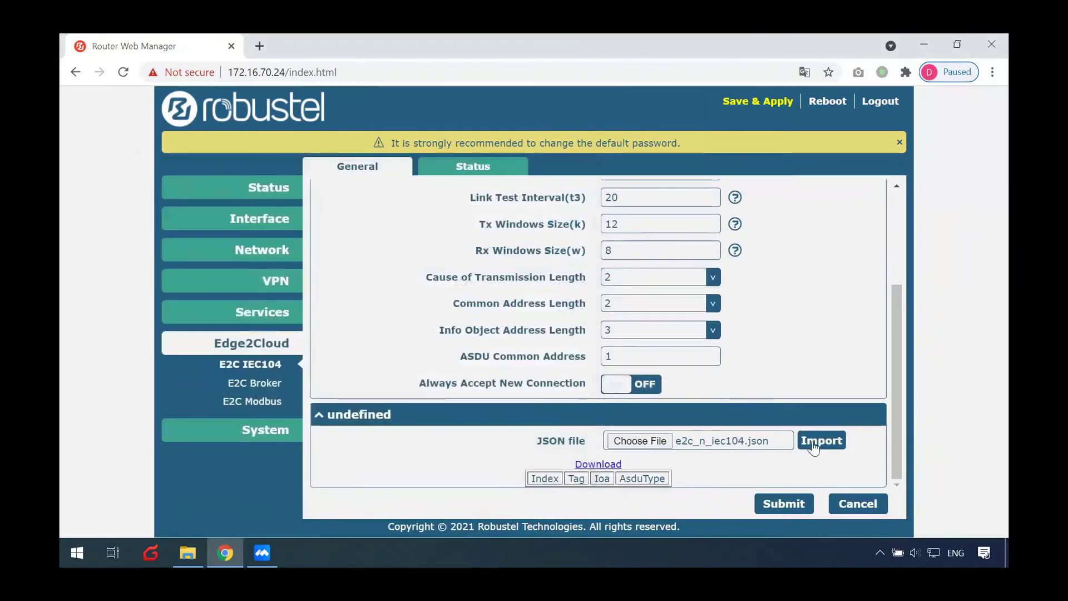
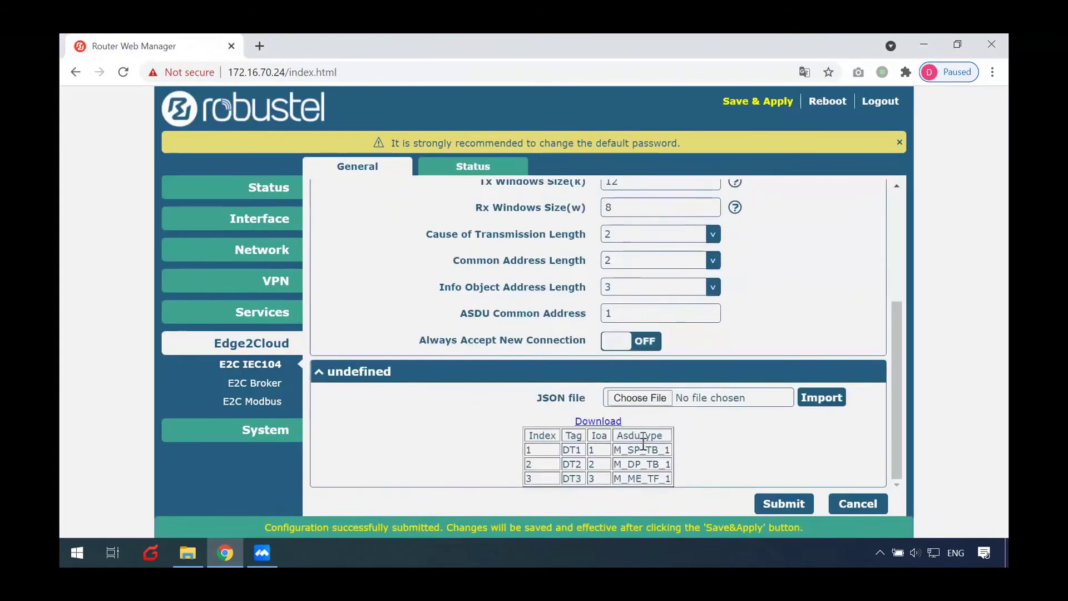
double_click(625, 452)
left_click(718, 465)
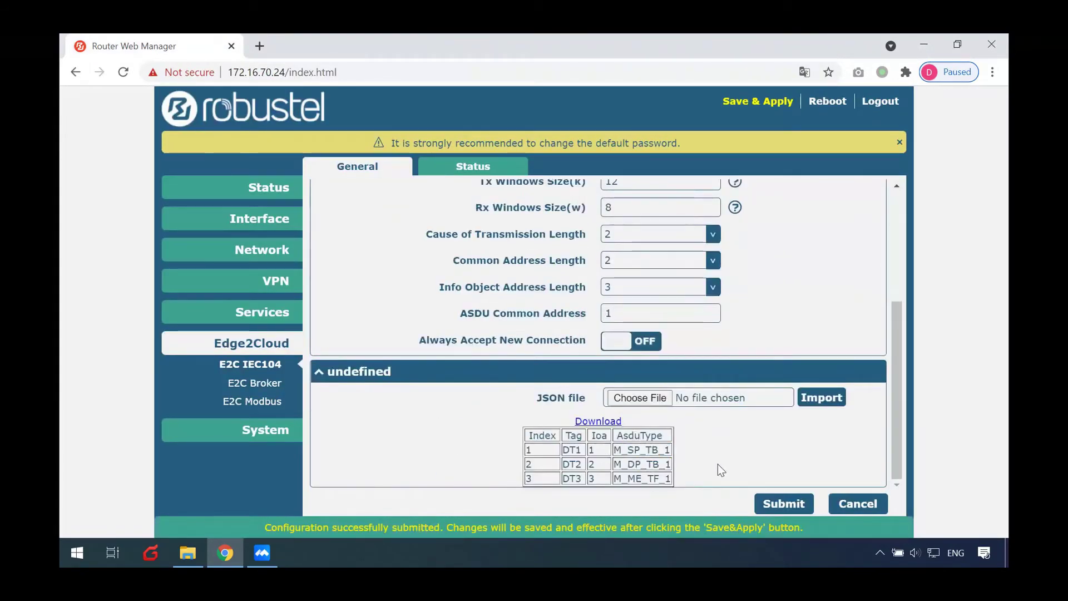
scroll(740, 445, "up", 4)
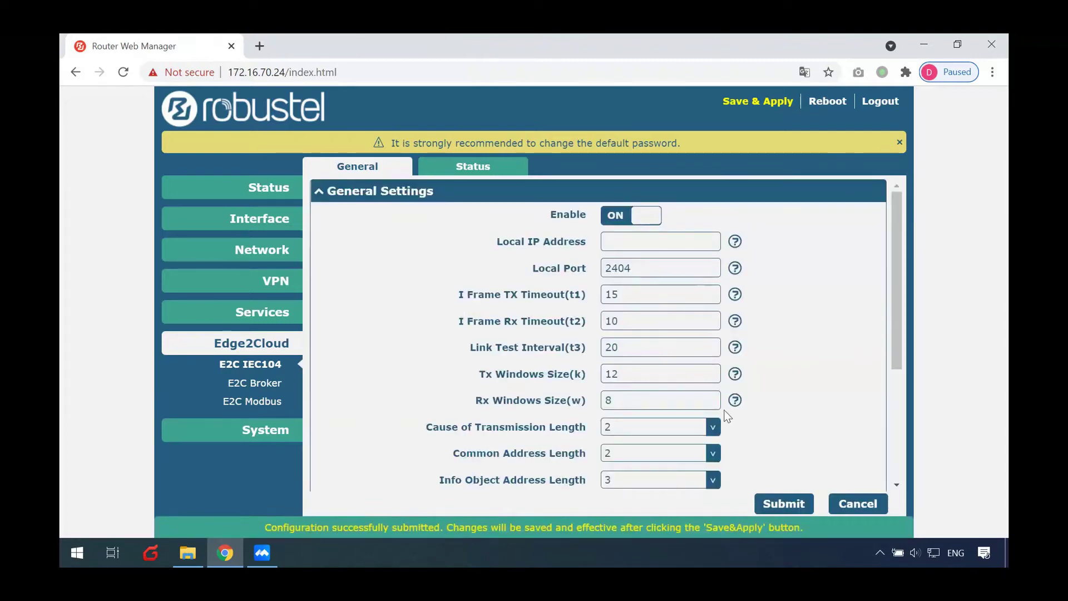
left_click(740, 102)
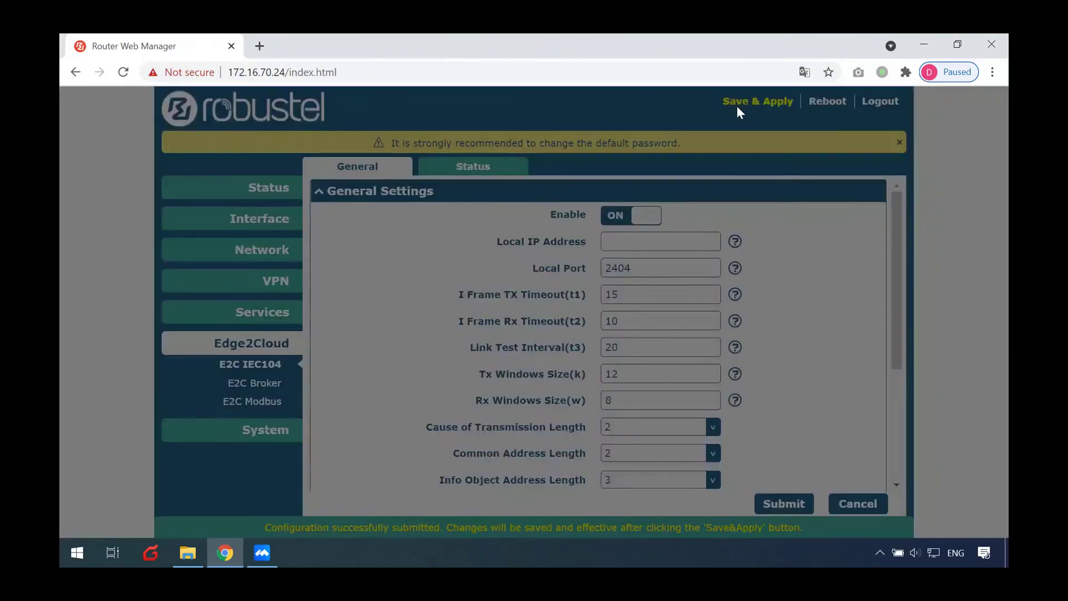
Find and launch the Modbus Slave application.
key("super")
type("iec")
key("BackSpace")
key("BackSpace")
key("BackSpace")
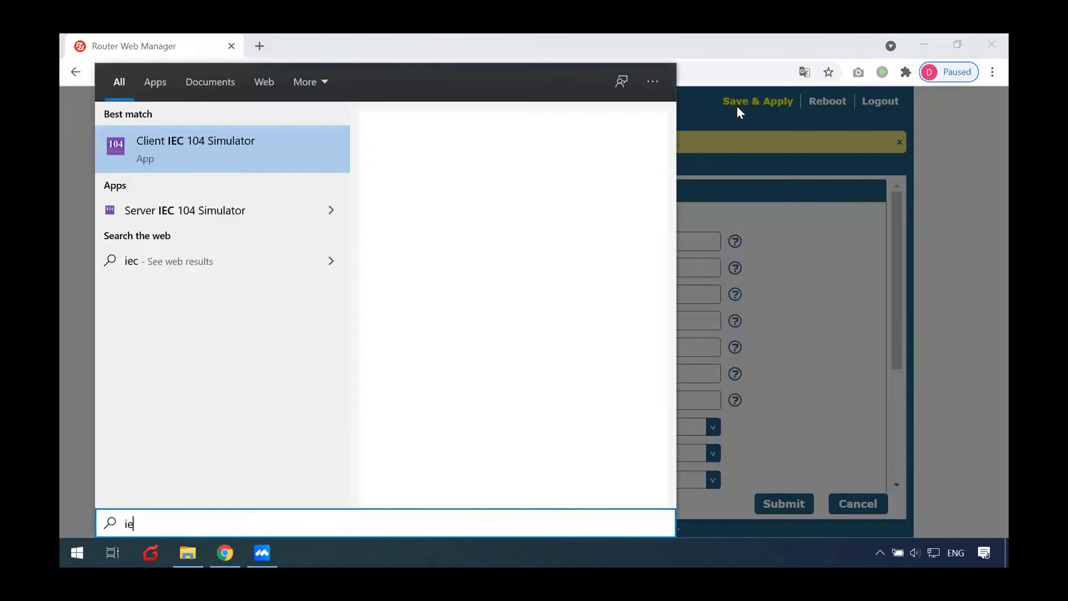
type("slave")
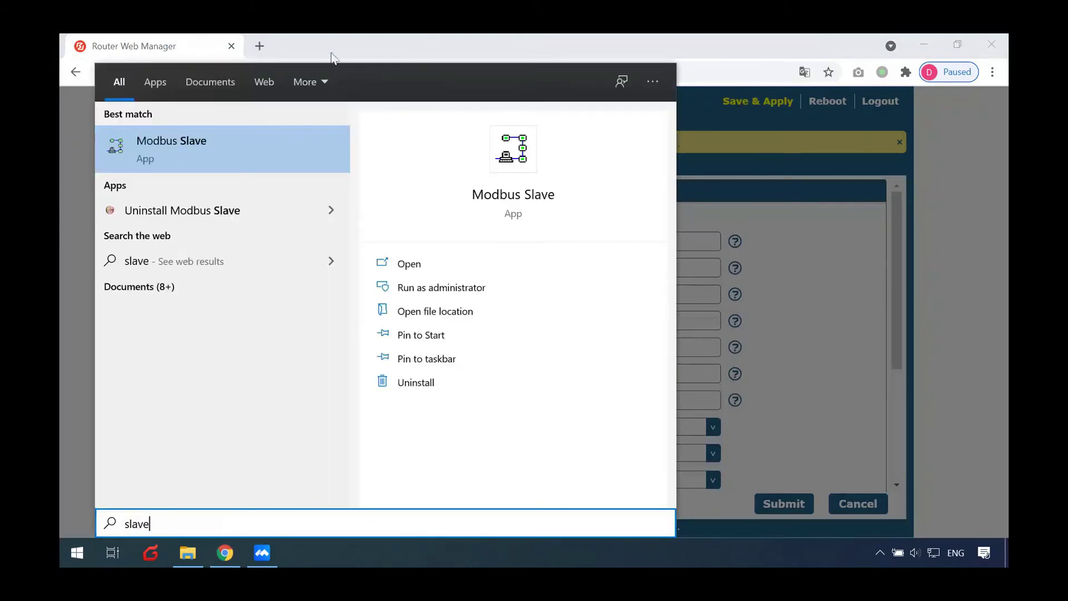
left_click(483, 249)
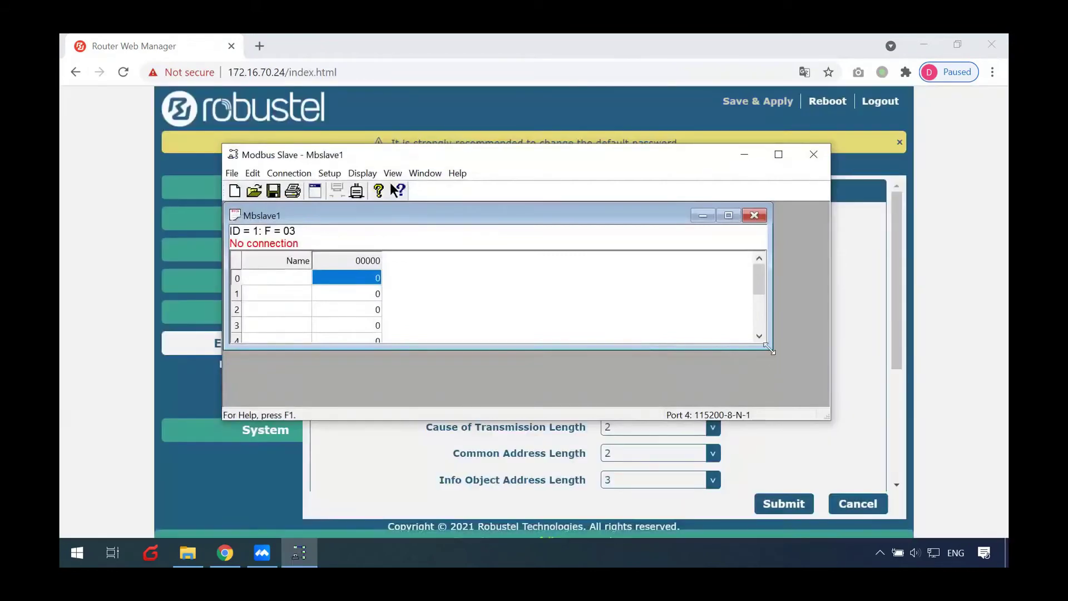
Create a second slave document and resize both slave documents so they sit side by side.
left_click_drag(771, 348, 417, 400)
left_click(232, 173)
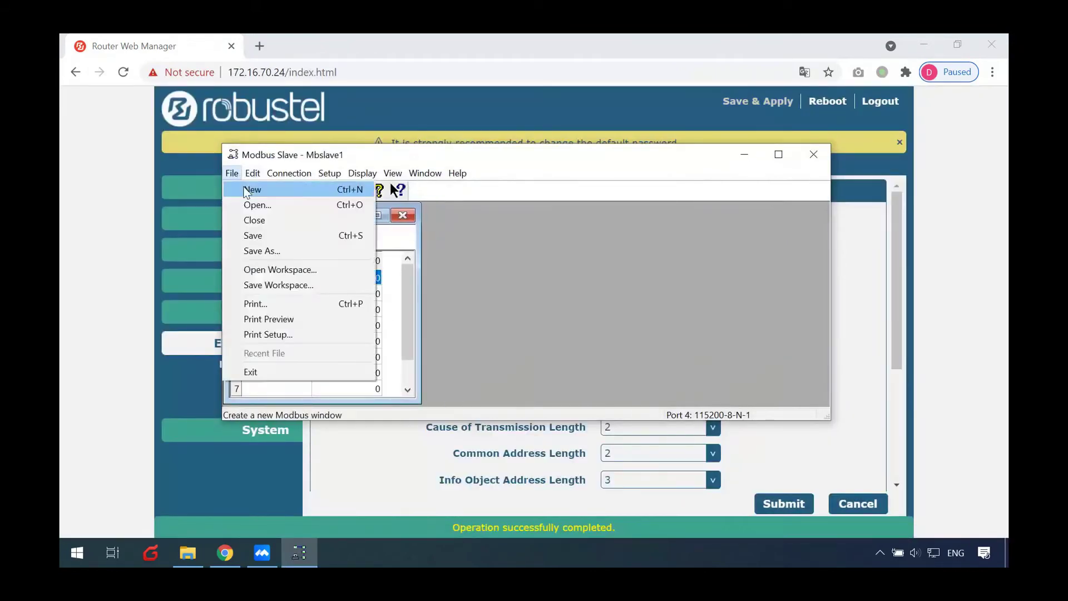
left_click(244, 190)
left_click_drag(795, 367, 425, 406)
left_click_drag(313, 235, 497, 216)
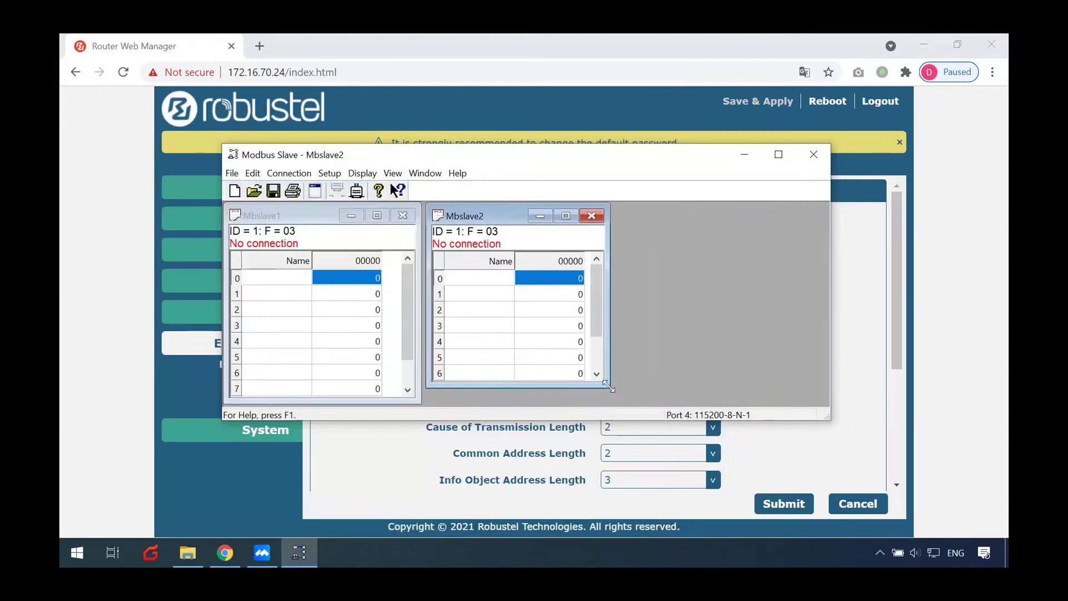
left_click_drag(610, 388, 607, 397)
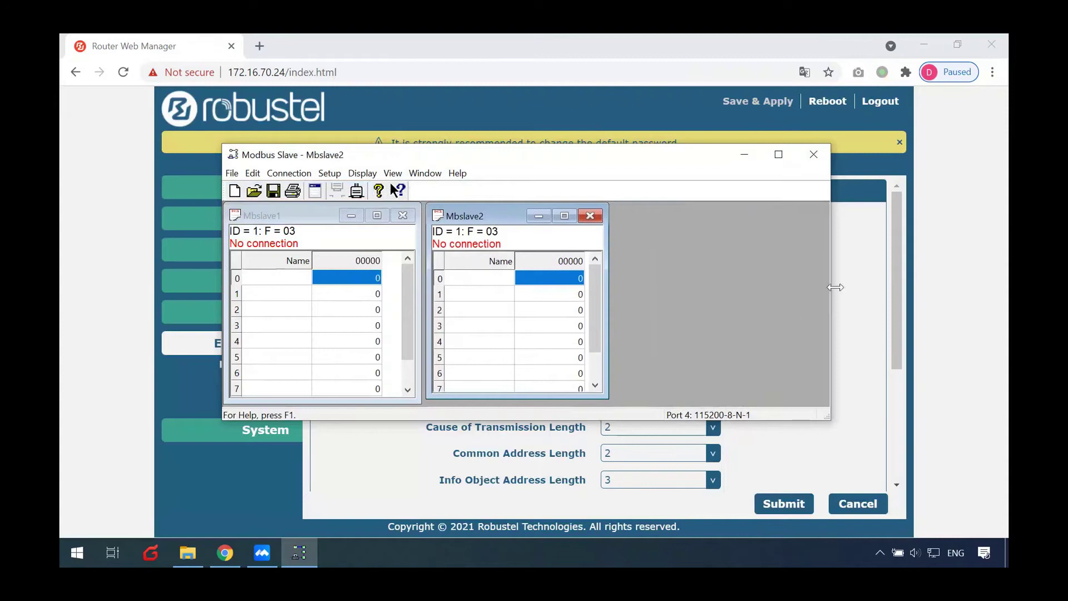
Narrow the Modbus Slave window around both documents, reposition it over the web page, and select register 1 in Mbslave1.
left_click_drag(830, 288, 638, 287)
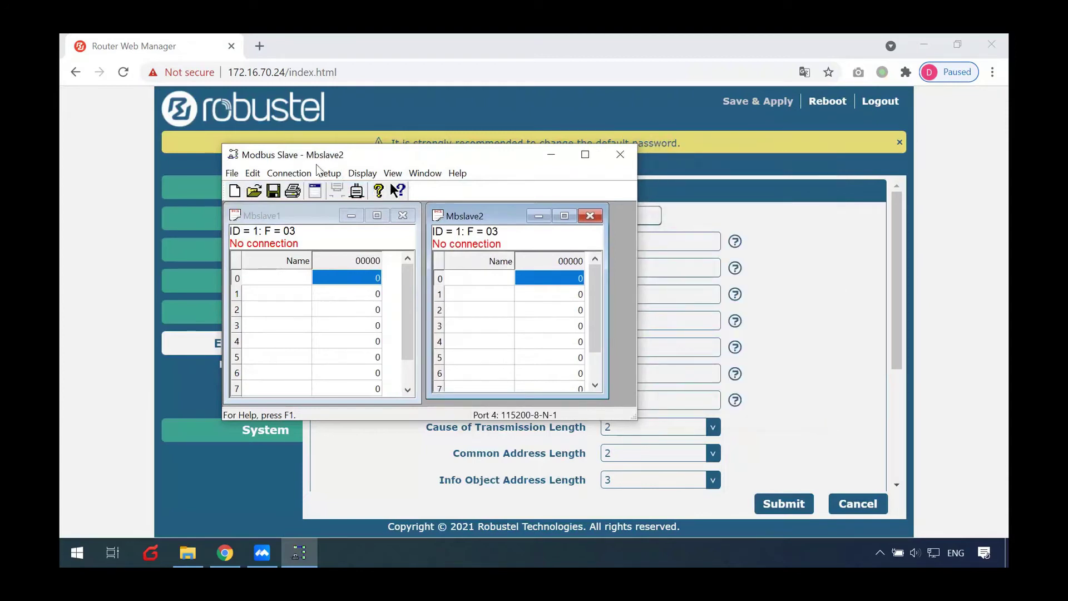
left_click_drag(293, 162, 477, 214)
left_click(540, 346)
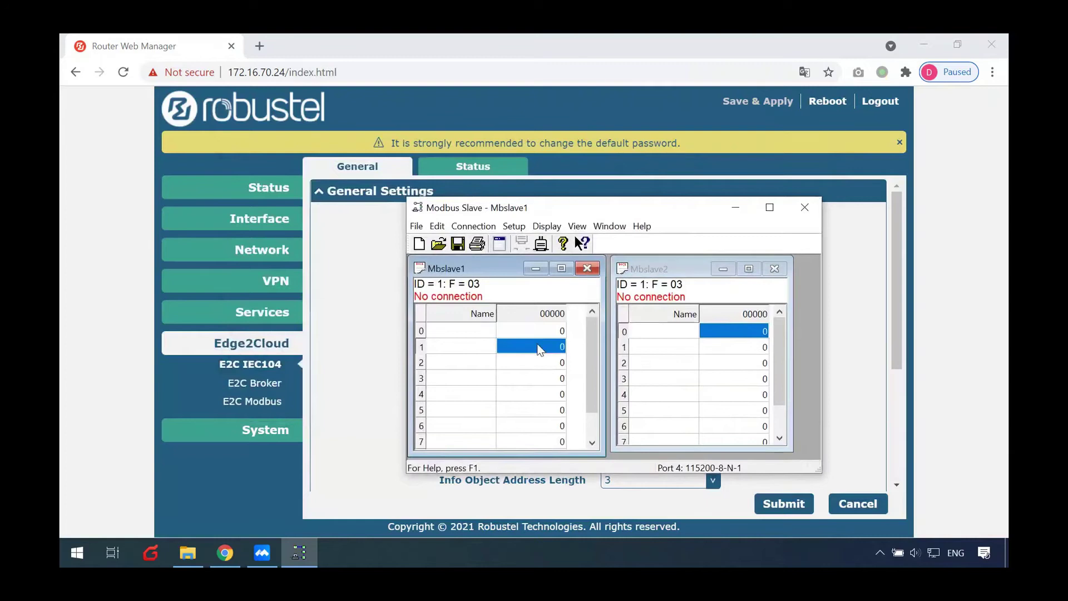
Set the Mbslave1 slave definition to function 01 Coil Status (0x).
right_click(540, 346)
left_click(615, 382)
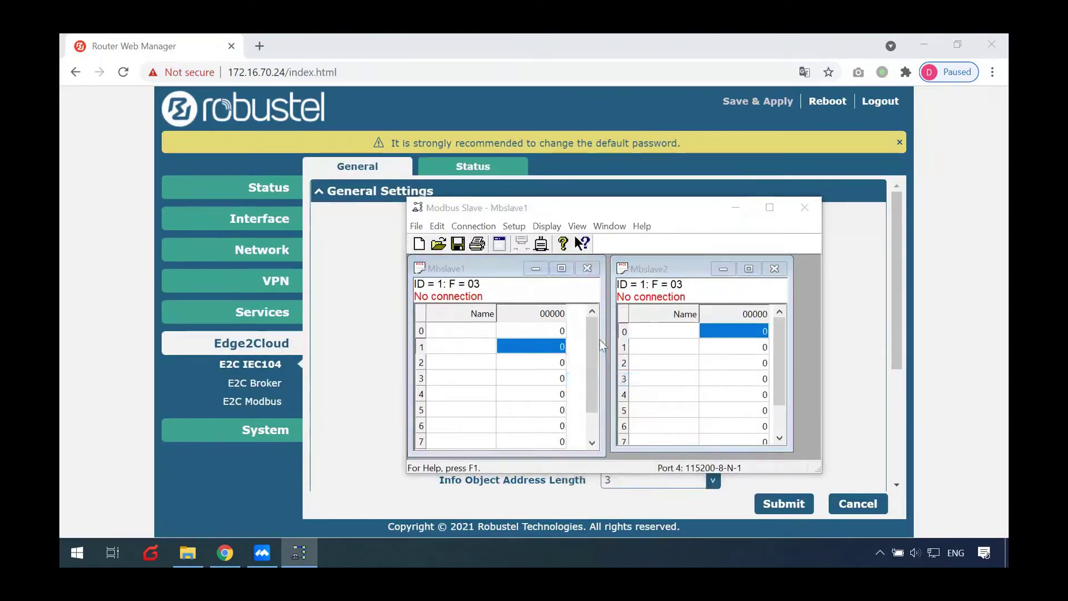
left_click(592, 224)
left_click(564, 236)
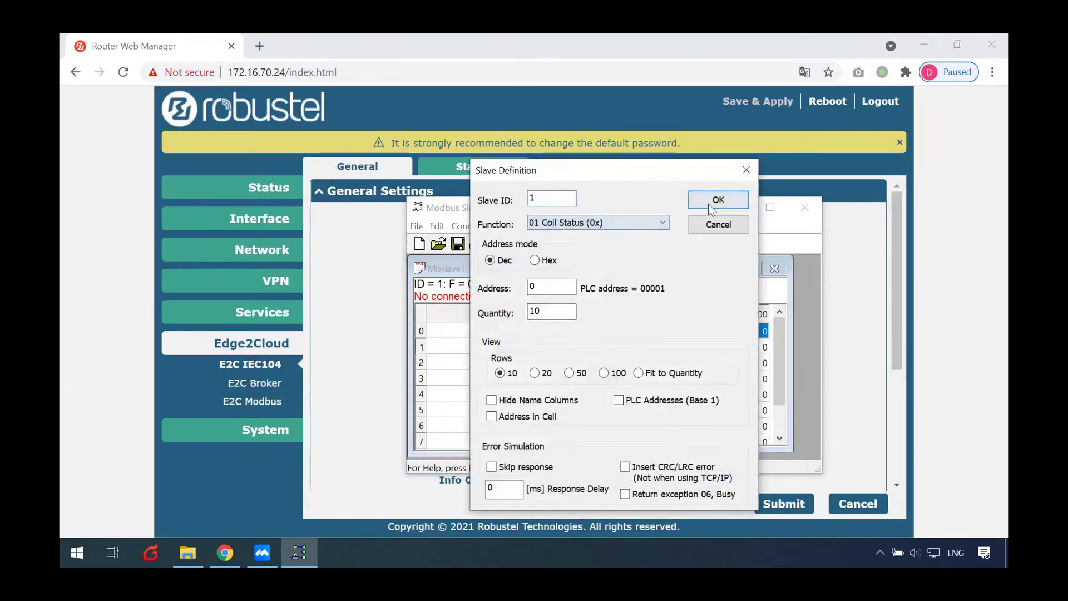
left_click(718, 200)
Review the slave definition of Mbslave2 and close it without changes.
left_click(740, 331)
right_click(770, 337)
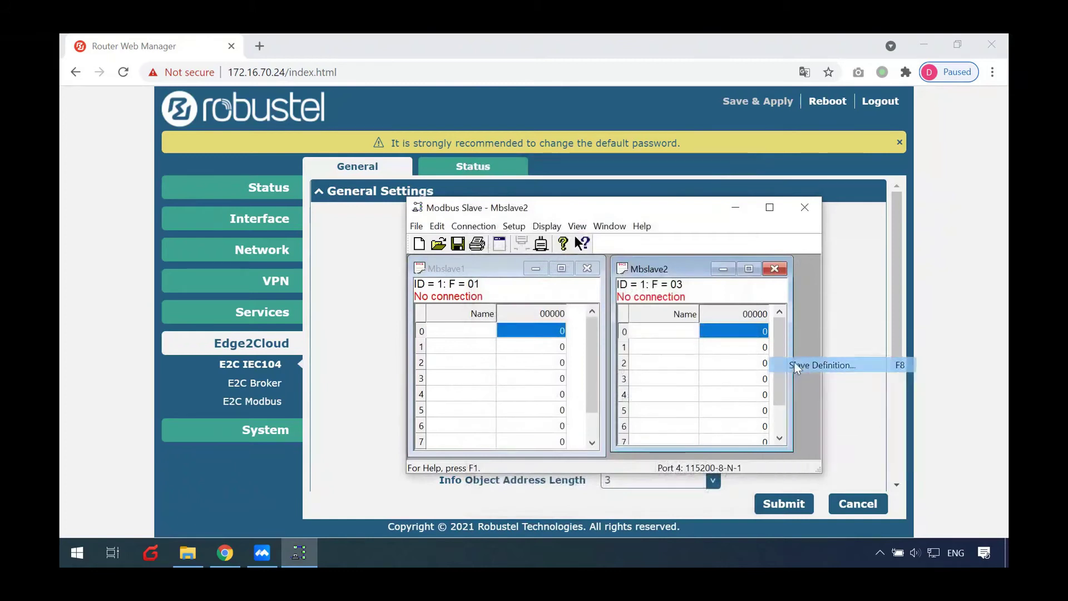
left_click(795, 365)
left_click(706, 227)
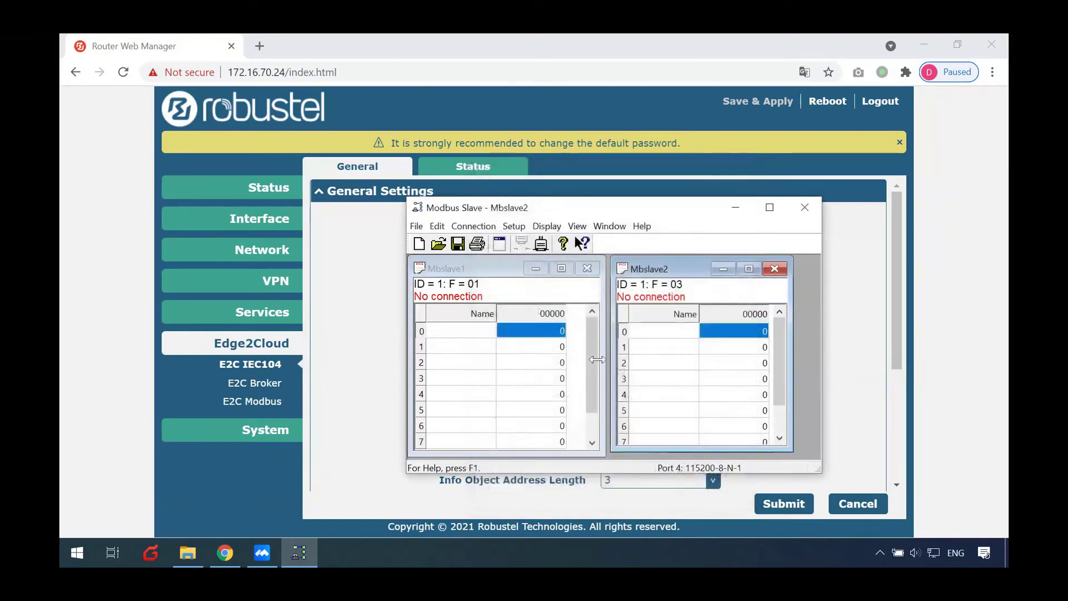
Switch coil 1 in Mbslave1 to On.
left_click(485, 338)
left_click(524, 348)
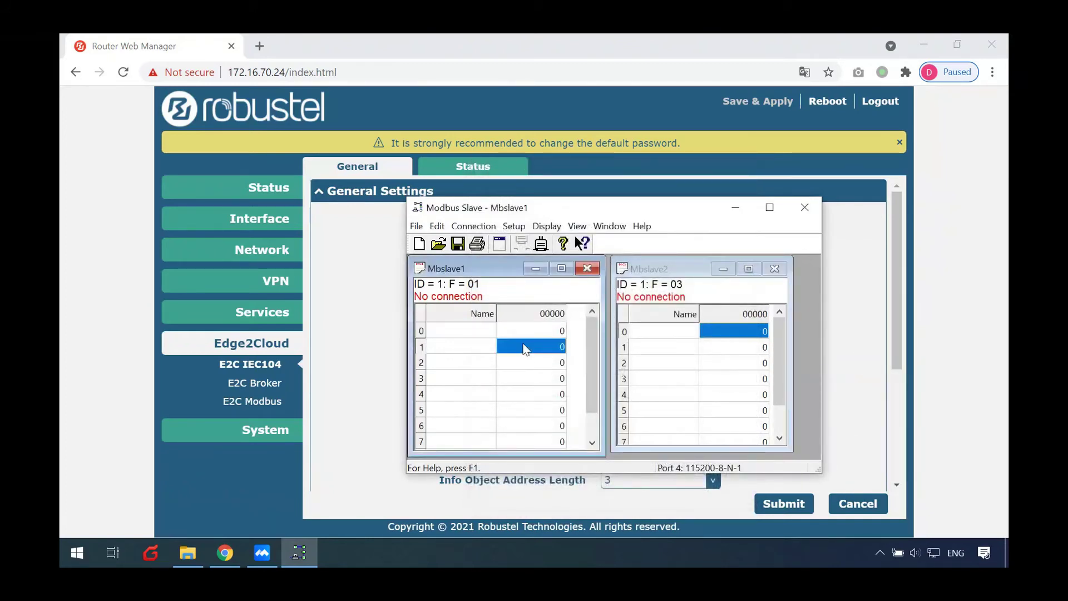
double_click(524, 348)
left_click(546, 337)
left_click(670, 325)
Switch coil 2 in Mbslave1 to On and back to Off.
double_click(520, 362)
left_click(547, 339)
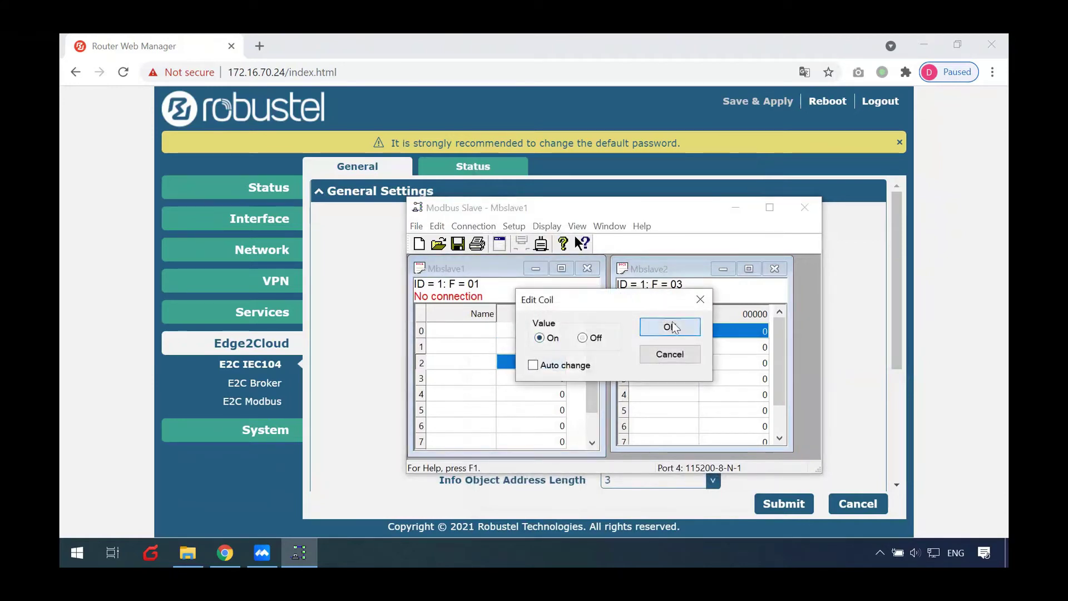
left_click(673, 327)
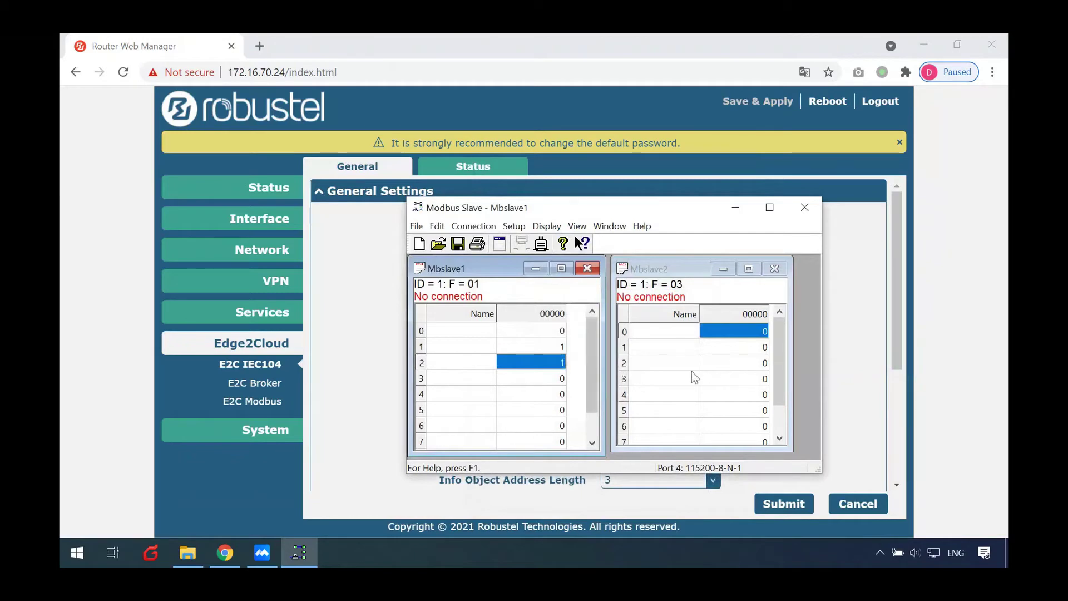
left_click(729, 363)
double_click(559, 362)
left_click(582, 337)
left_click(670, 326)
Set register 3 in Mbslave2 to 34.
left_click(734, 379)
double_click(742, 384)
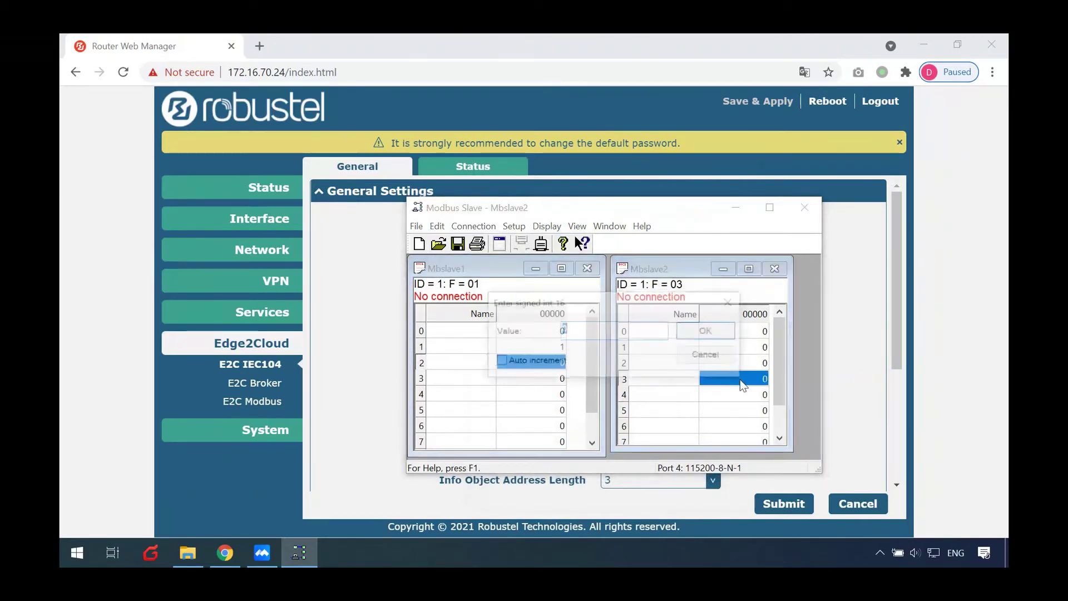
type("34")
left_click(698, 336)
Connect the slave simulator over serial port COM4 in RTU mode at 115200 baud, 8 data bits, no parity and 1 stop bit.
left_click(473, 226)
left_click(478, 236)
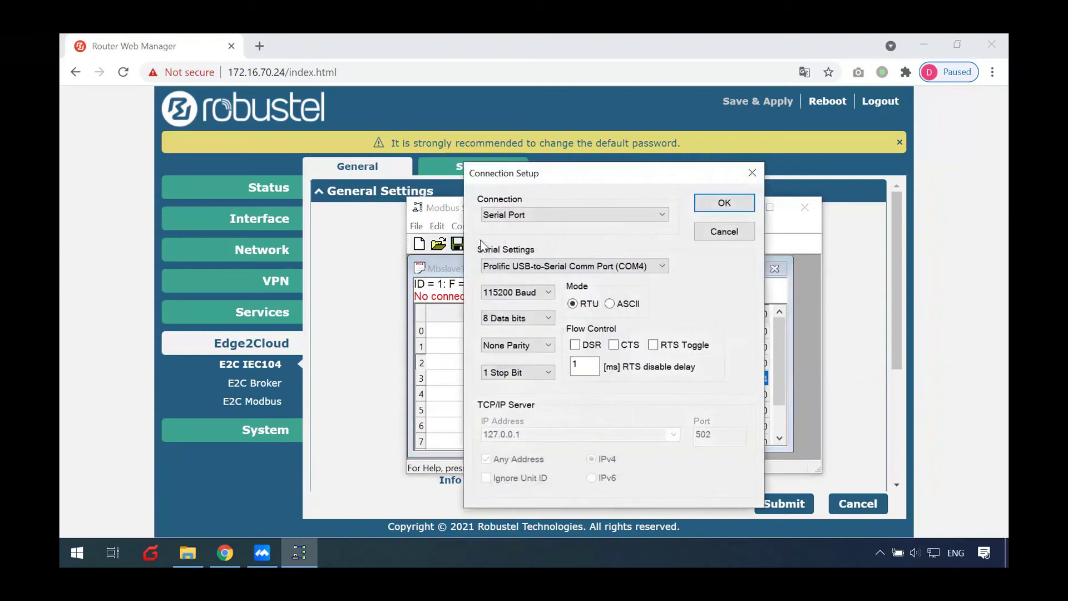
left_click(717, 209)
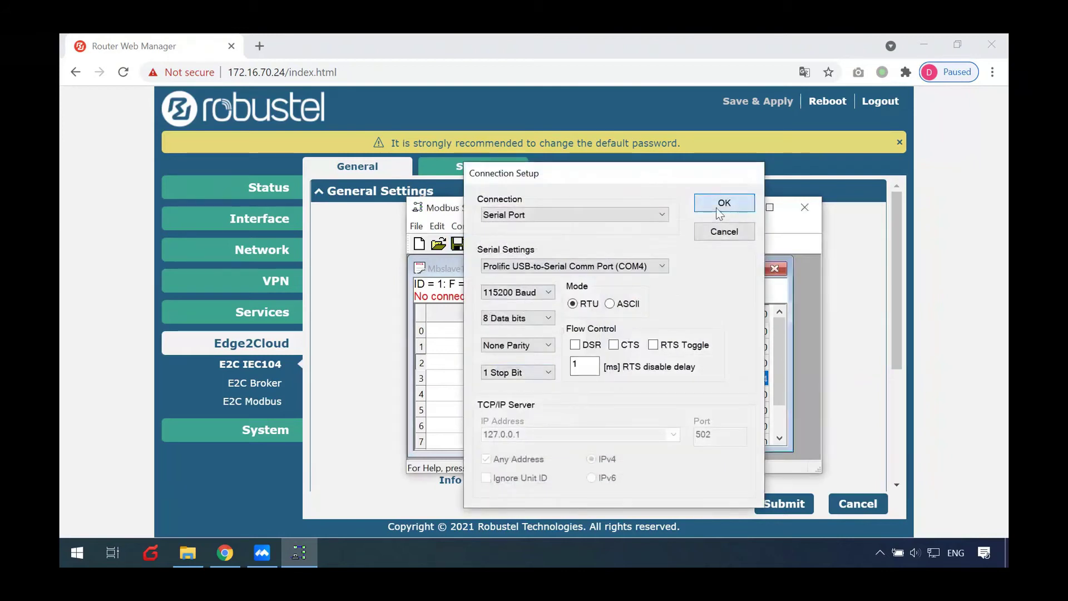
Turn off Always On Top for the Modbus Slave window and minimize it to uncover the router page.
left_click(368, 171)
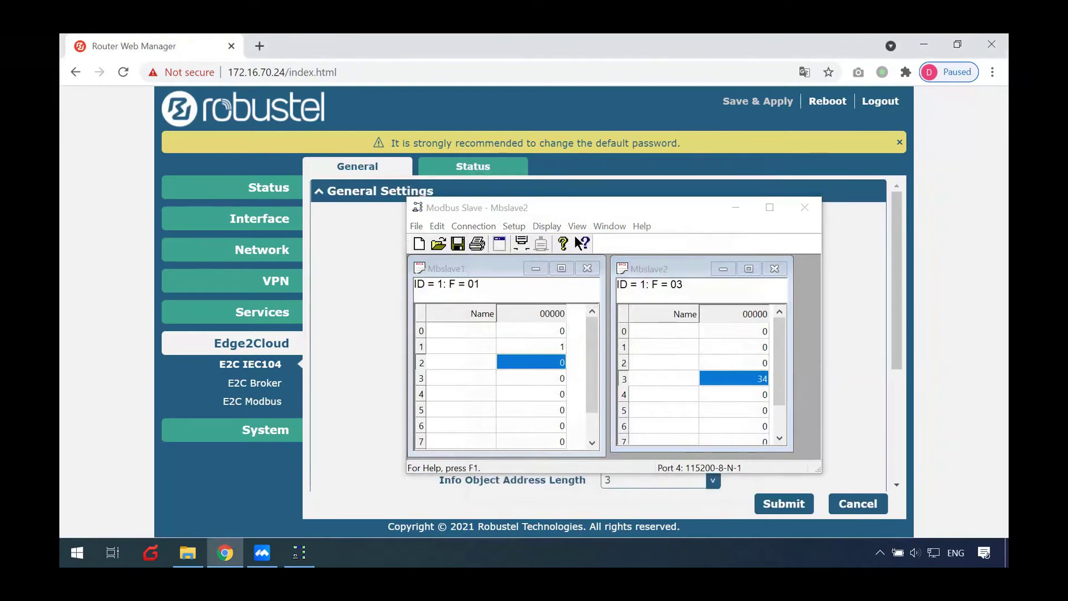
left_click_drag(704, 216, 770, 219)
left_click(644, 230)
left_click(643, 229)
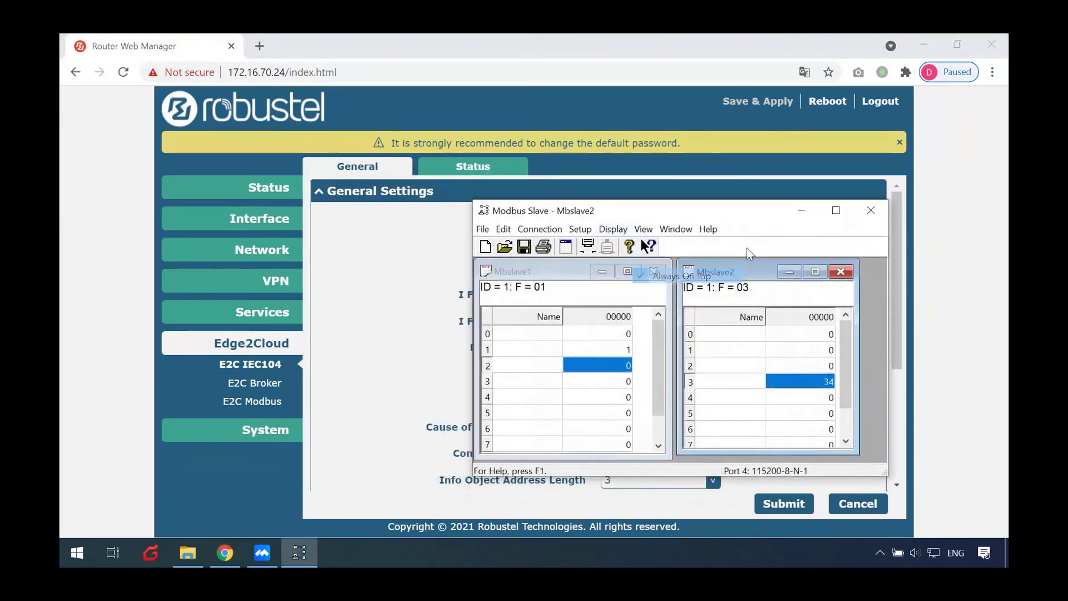
left_click(802, 210)
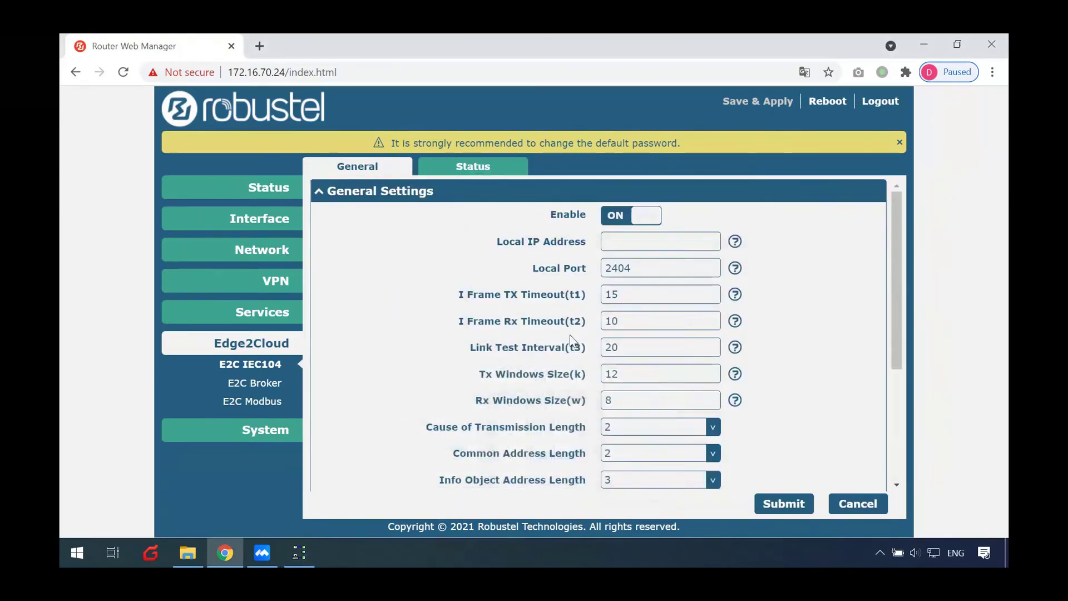
Check the E2C Modbus channel status for the values and read status of tags DT1, DT2 and DT3.
left_click(253, 402)
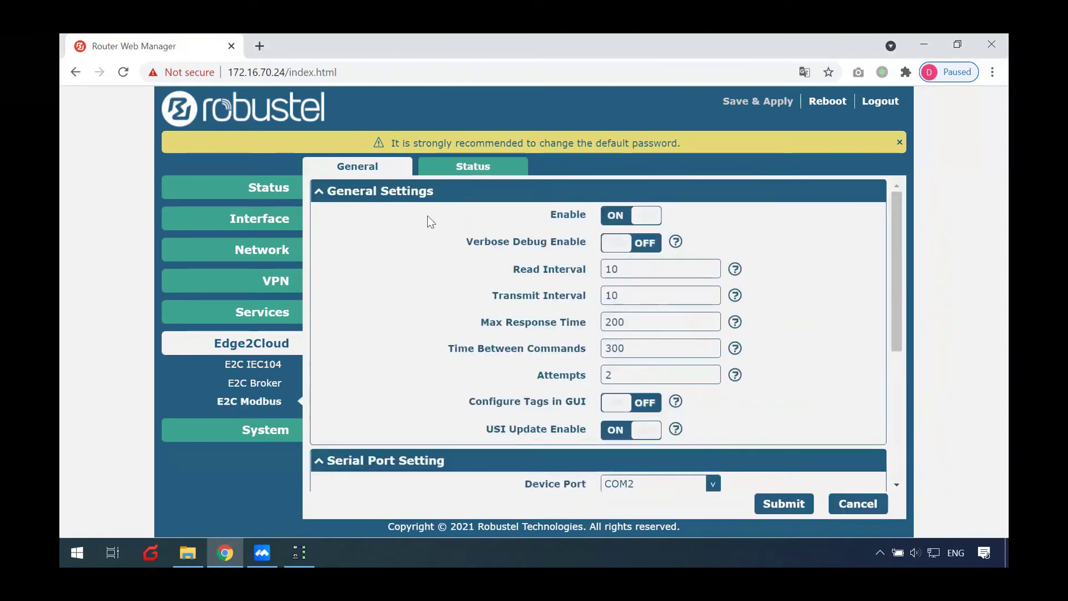
left_click(457, 168)
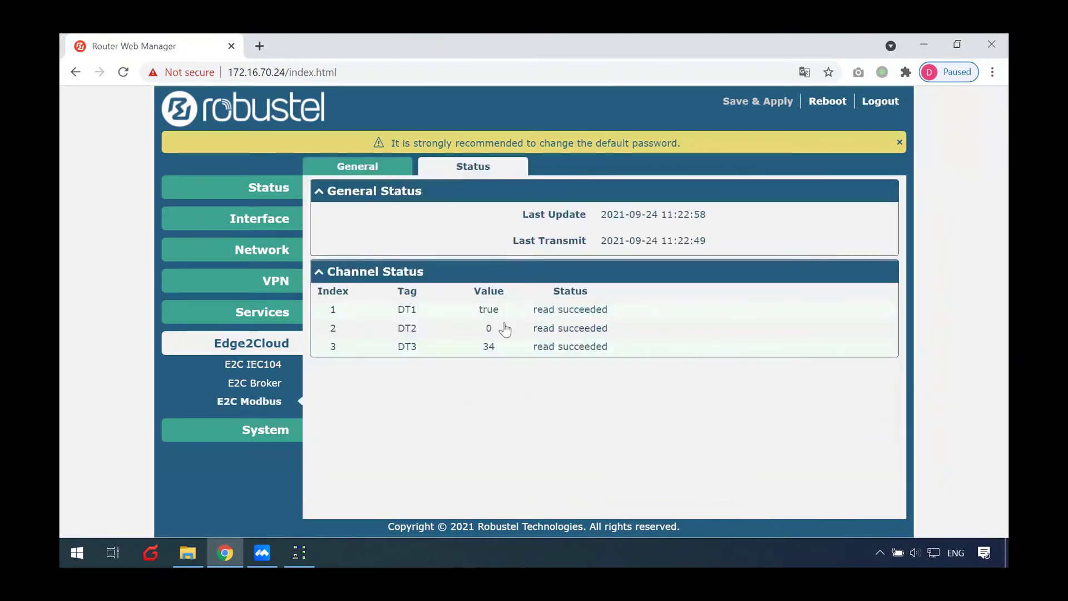
left_click_drag(477, 315, 589, 360)
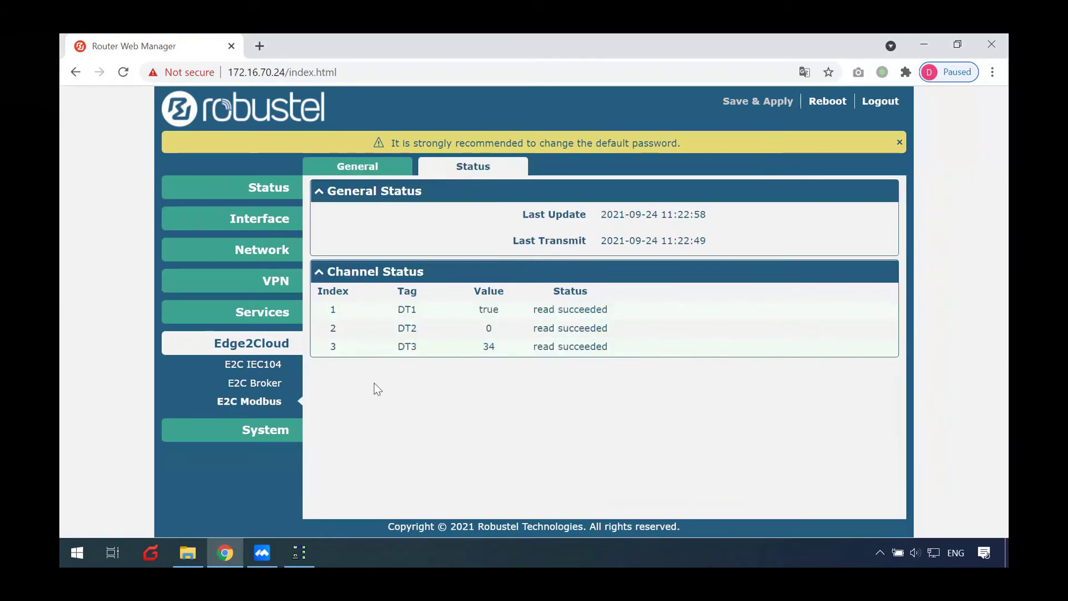
Find and launch the Client IEC 104 Simulator and add a client.
left_click(77, 552)
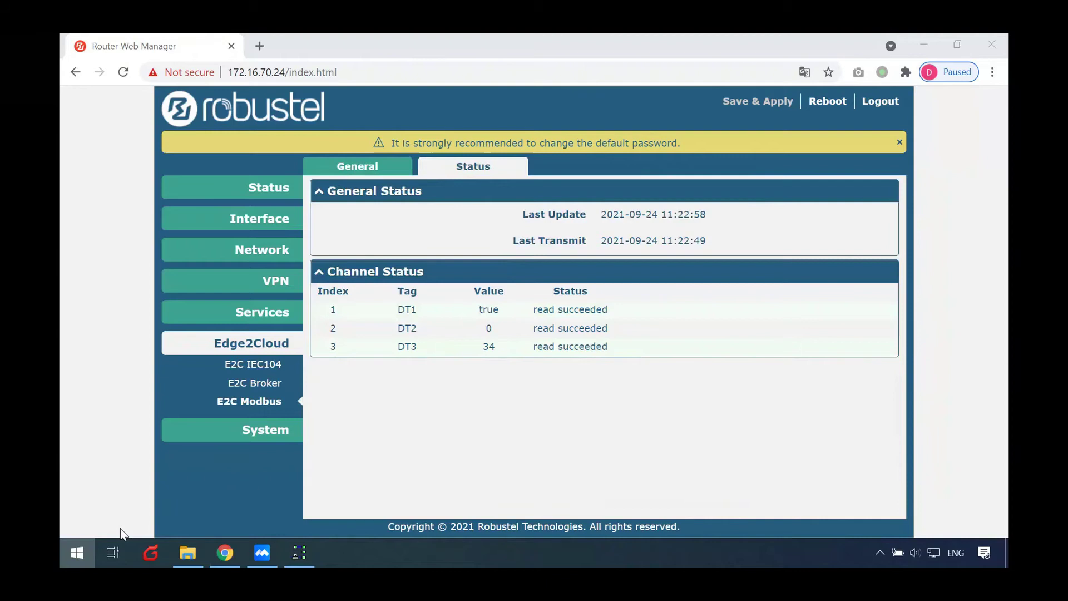
type("iec")
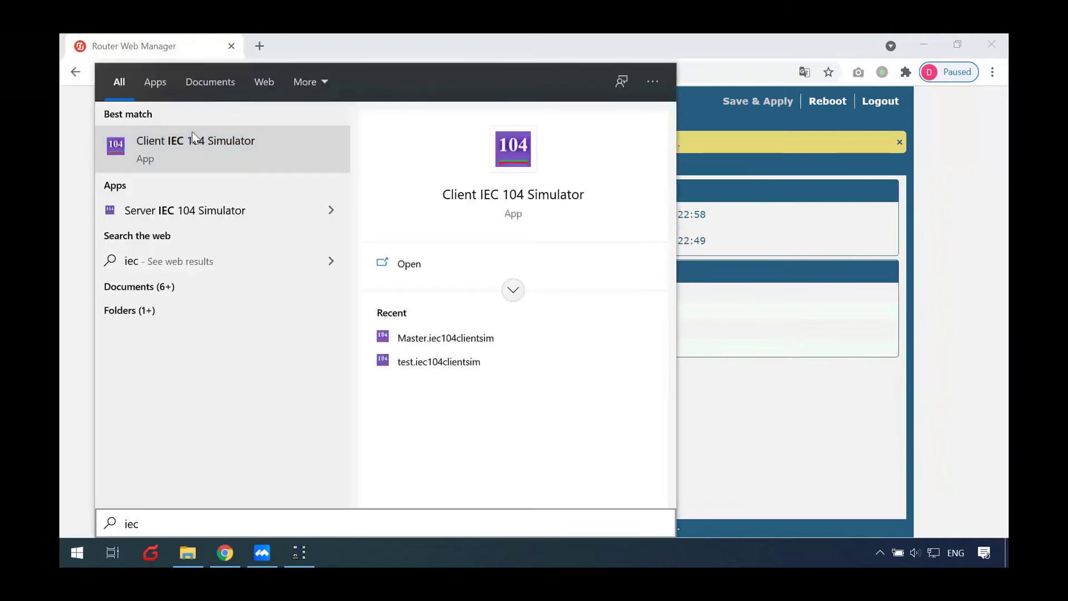
left_click(193, 137)
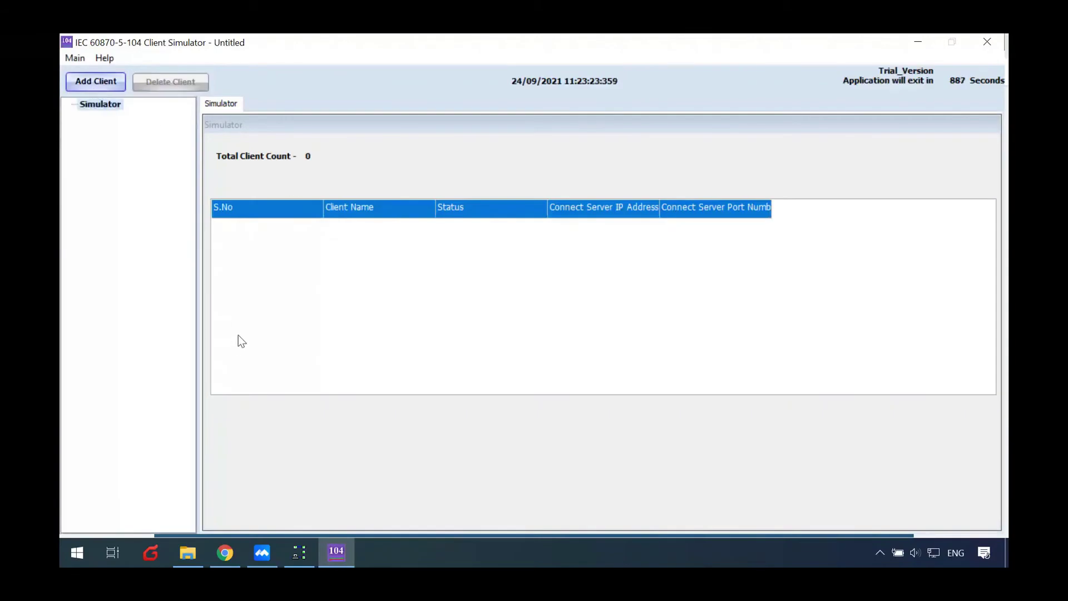
key("Return")
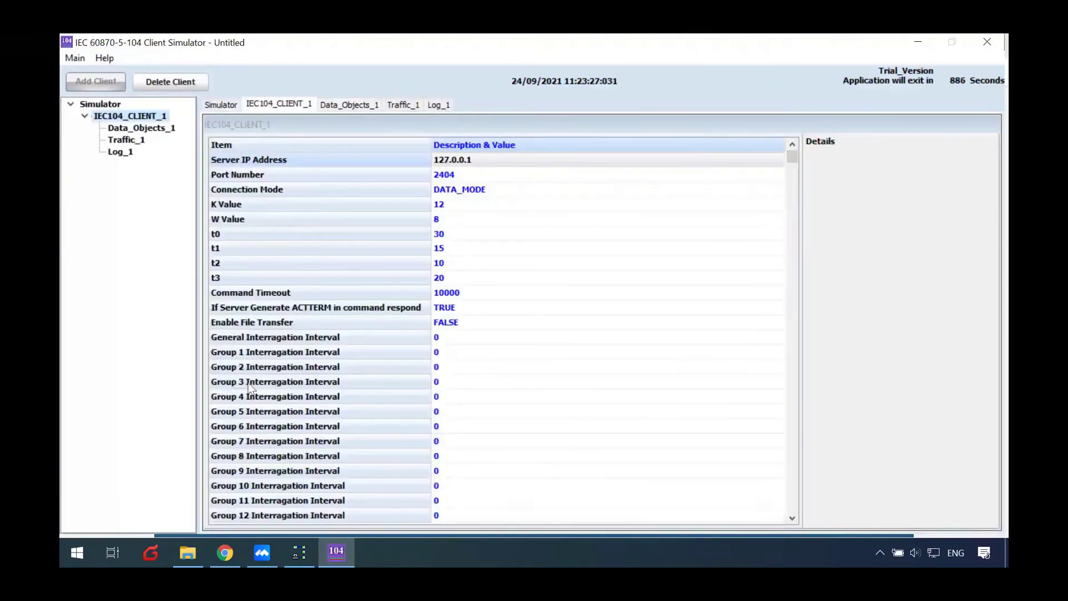
Copy the router's IP address 172.16.70.24 from its Internet status and set it as the IEC104 client's server IP address.
left_click(226, 552)
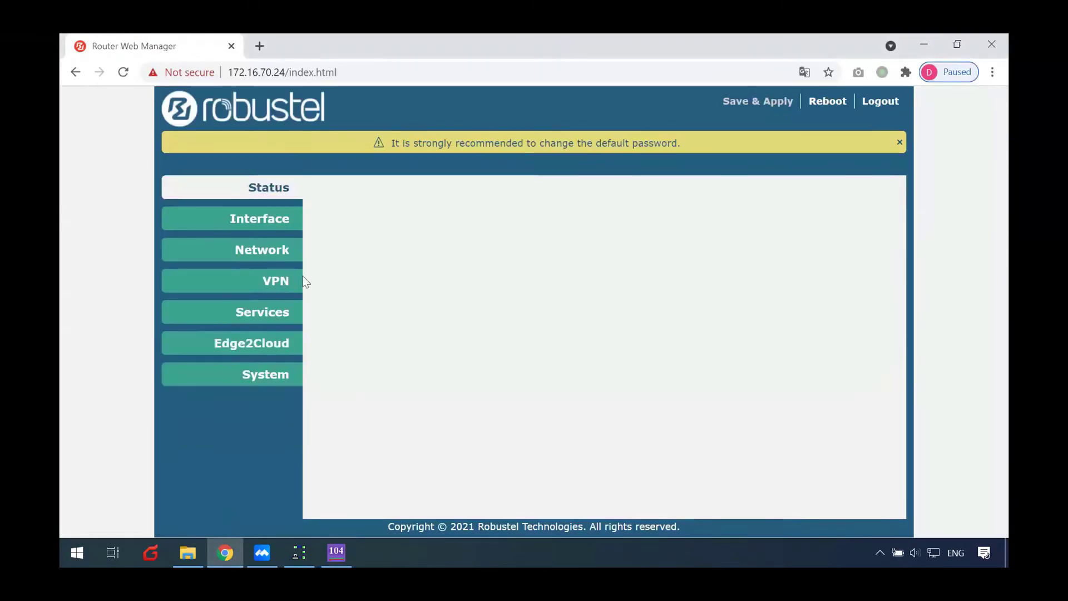
scroll(603, 447, "down", 1)
left_click_drag(601, 433, 665, 438)
key("ctrl+c")
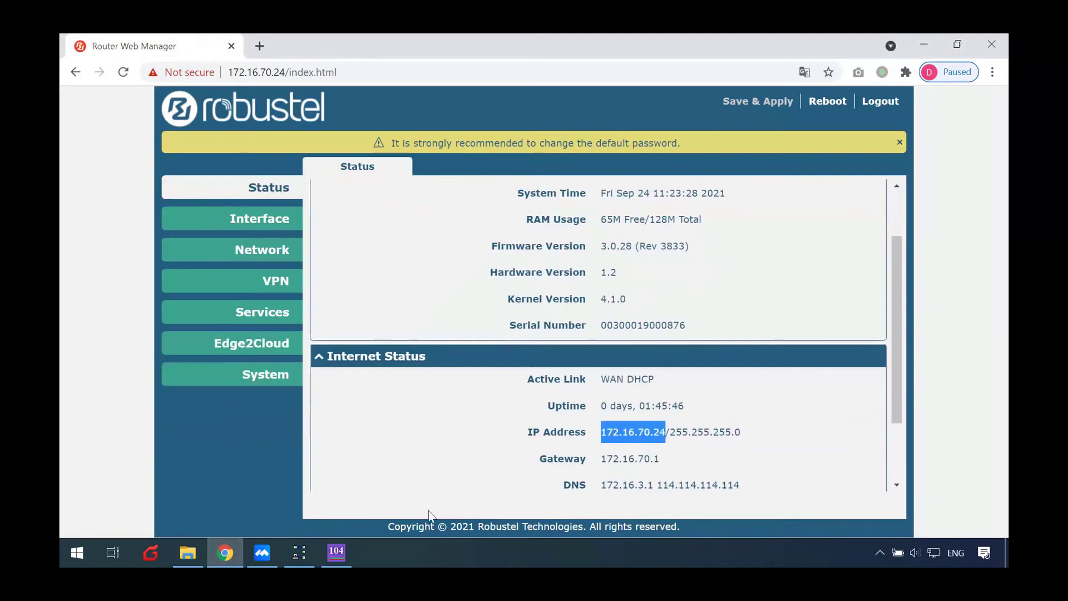
left_click(336, 552)
double_click(469, 160)
key("ctrl+v")
left_click(524, 186)
Start communication for the client's data objects and inspect the reported values of IOA 2 and 3.
left_click(329, 105)
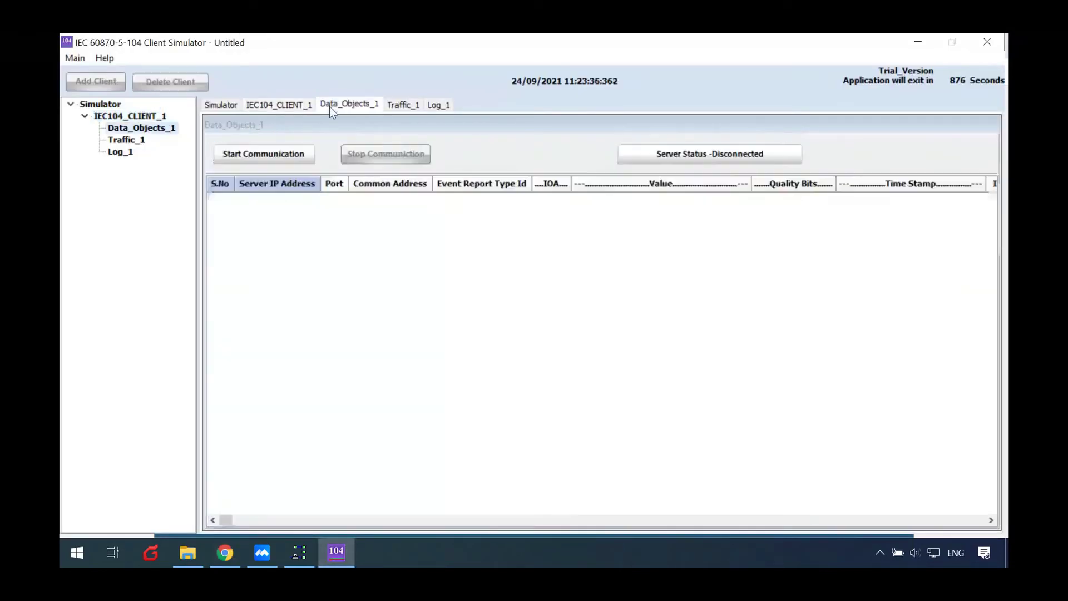
left_click(292, 151)
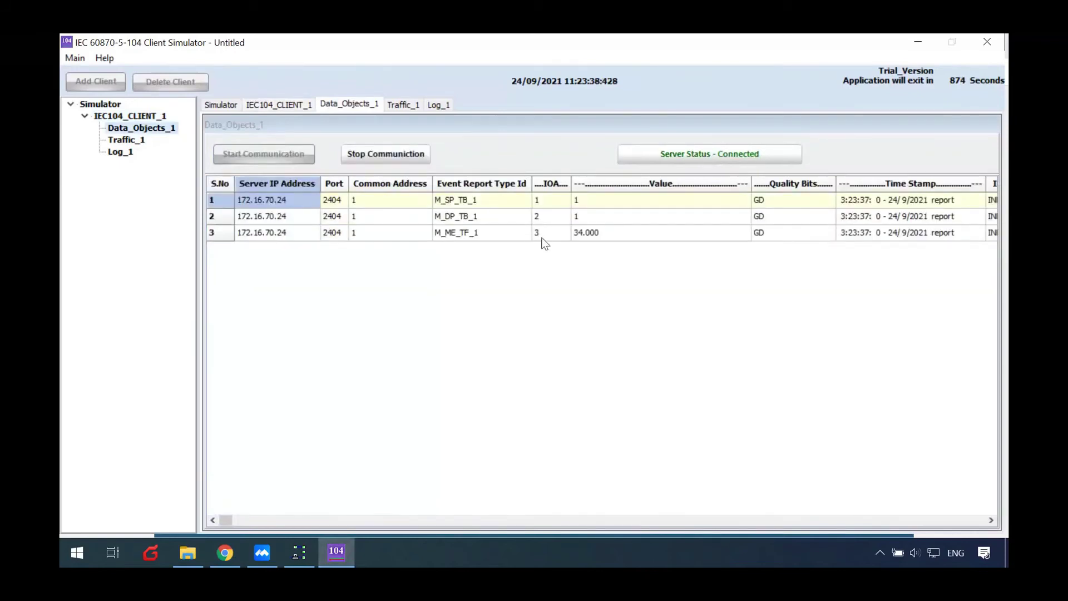
left_click(585, 216)
left_click(584, 232)
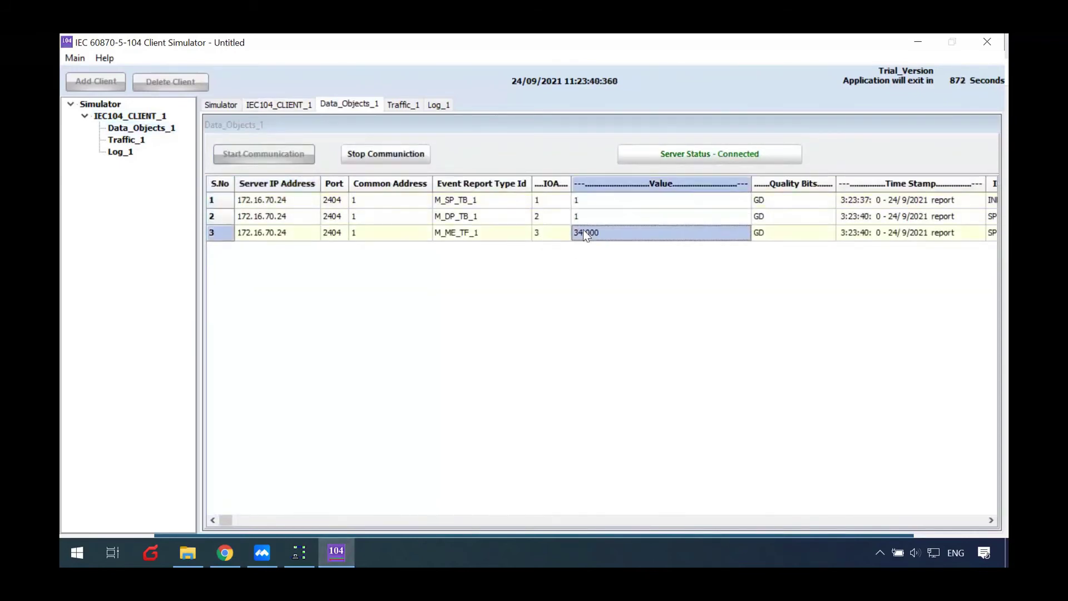
Restore the Modbus Slave window, place it below the IEC104 data rows and keep it always on top.
left_click(304, 562)
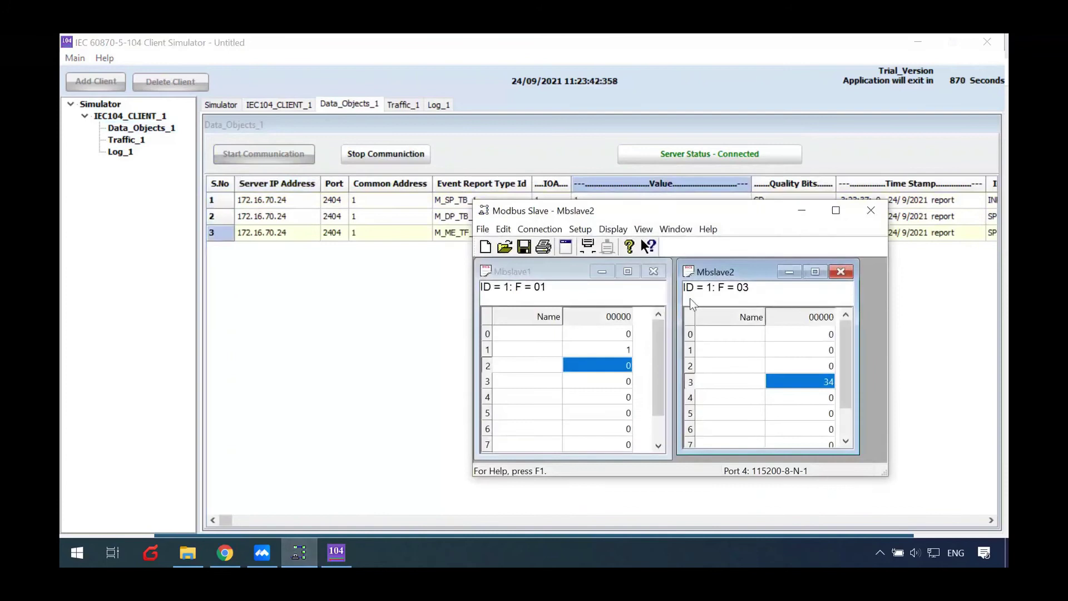
left_click_drag(653, 216, 707, 265)
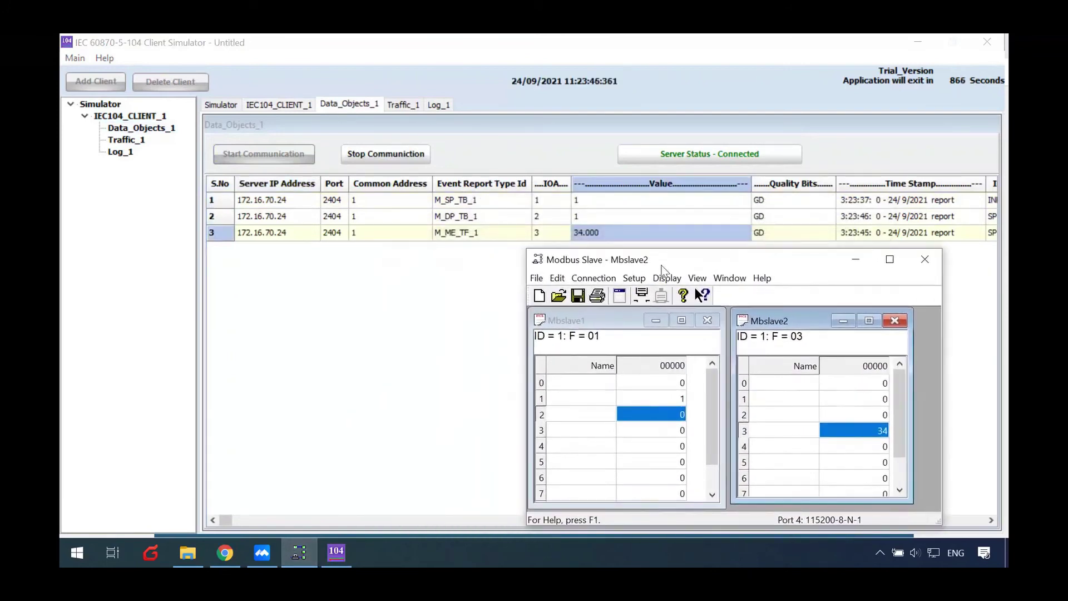
left_click(697, 277)
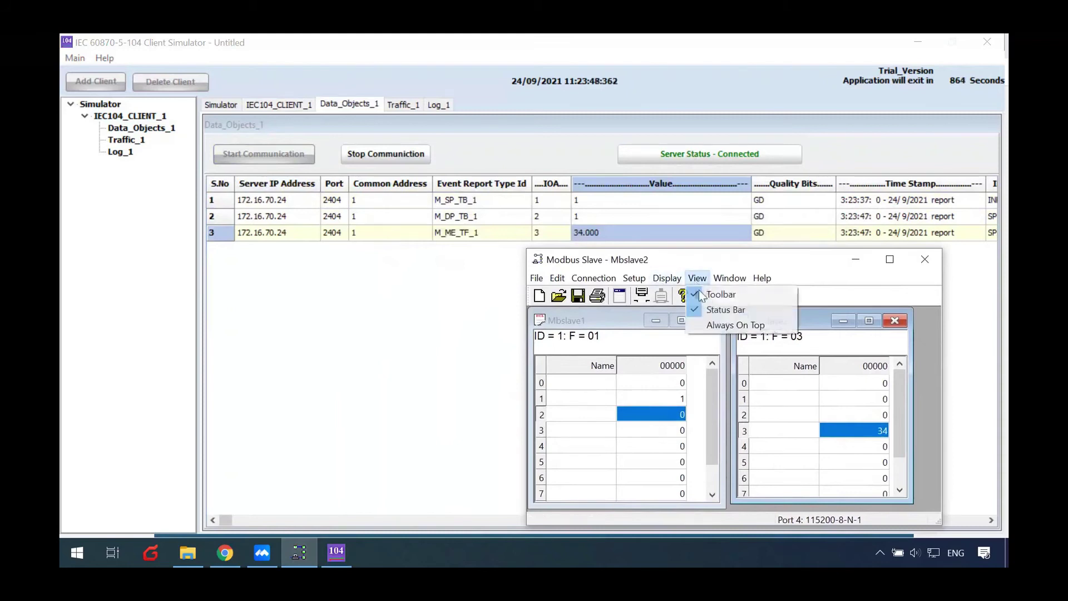
left_click(714, 326)
left_click_drag(668, 261, 684, 262)
Open the point command window for the M_SP_TB_1 point and arrange it beside the Modbus Slave window.
left_click(580, 202)
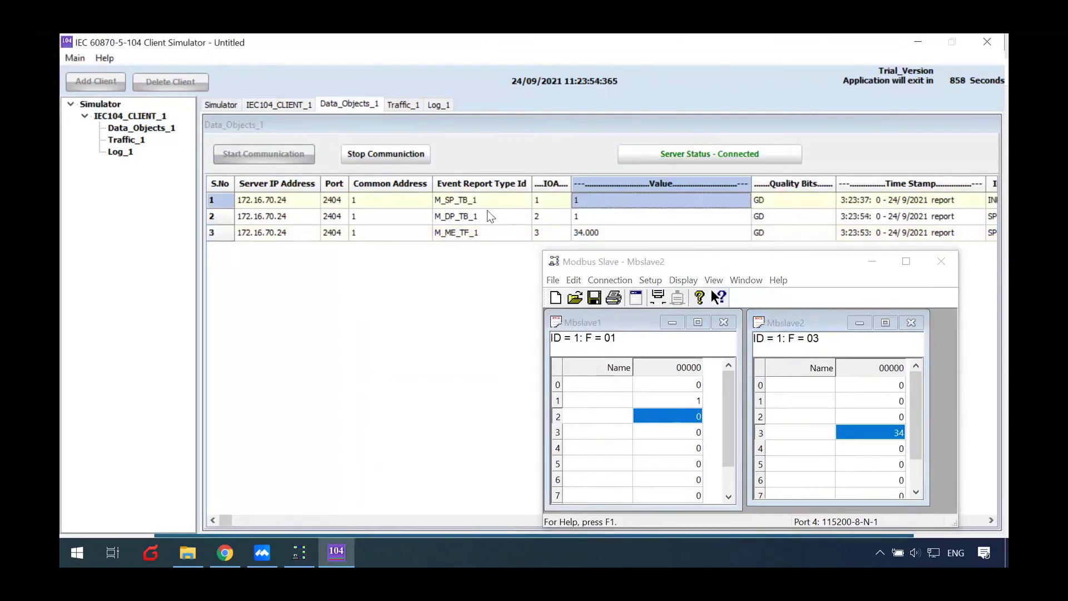
left_click(449, 204)
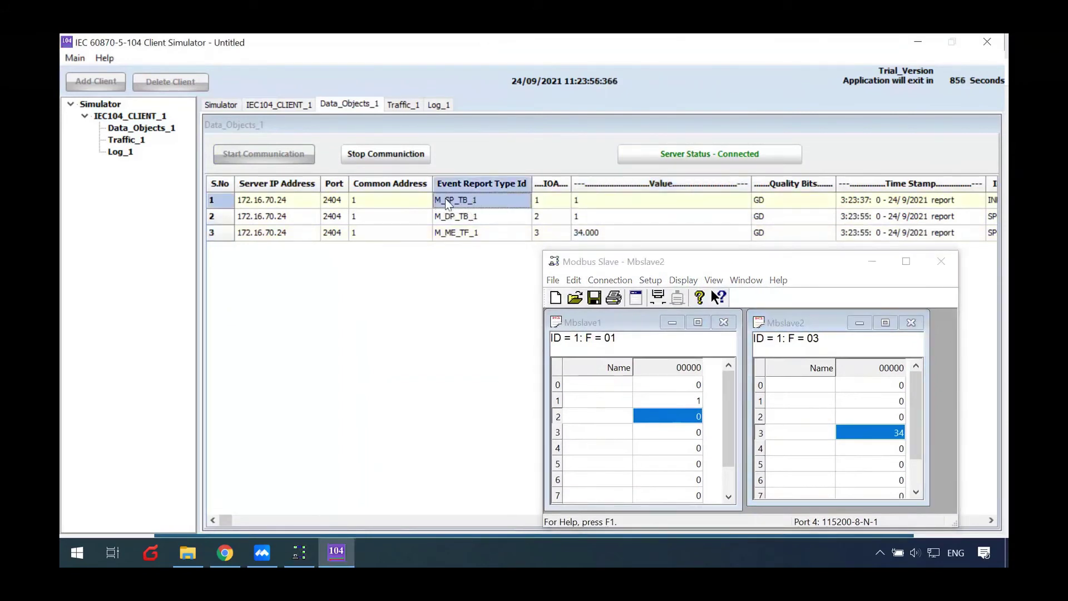
right_click(490, 198)
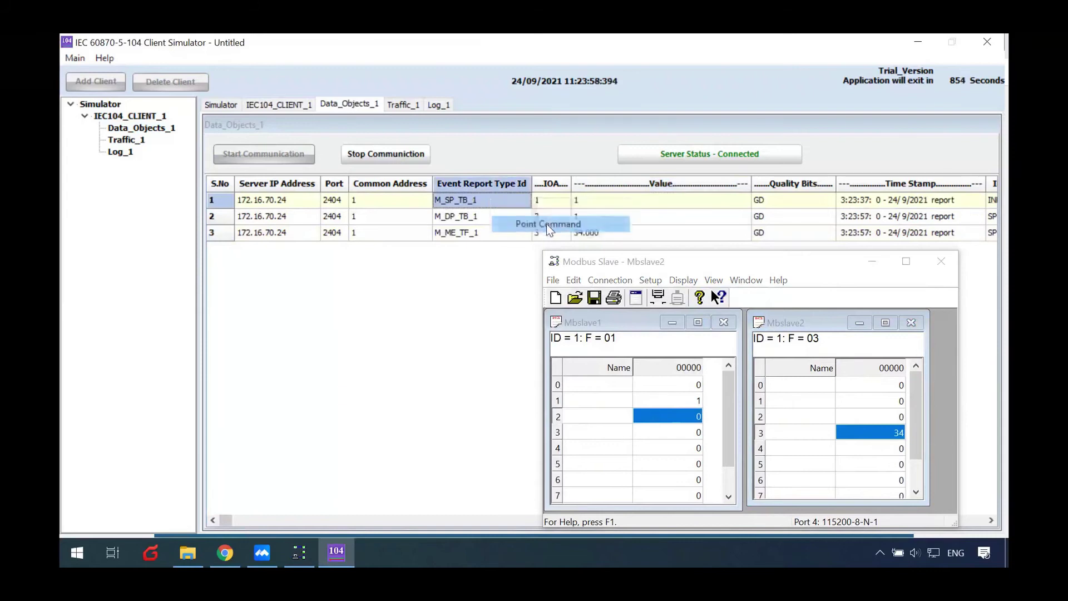
left_click(546, 223)
left_click_drag(670, 263, 695, 108)
left_click_drag(334, 104, 355, 167)
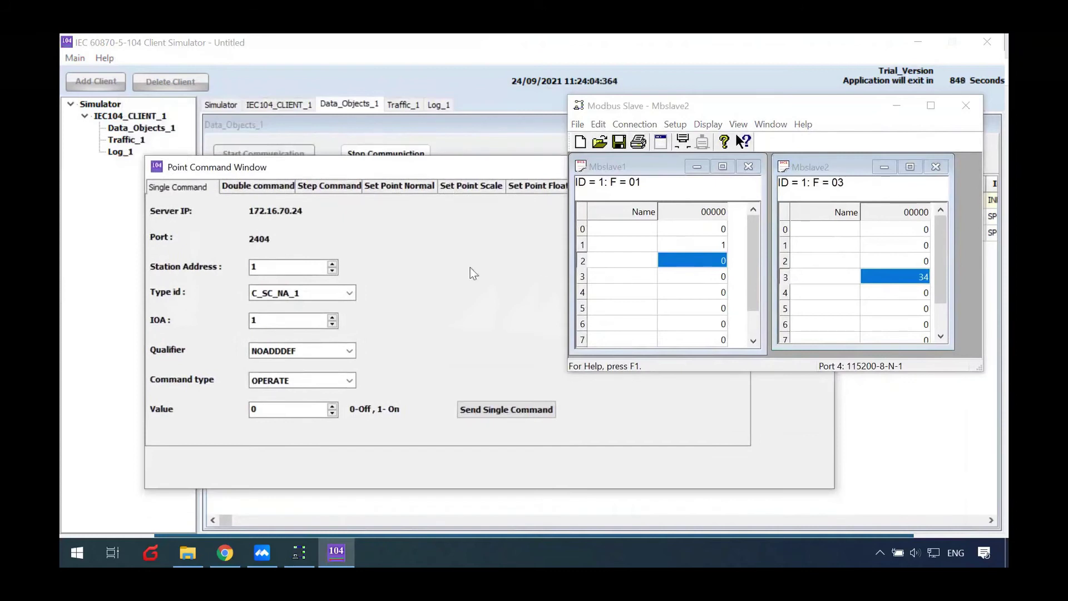
Send the OPERATE single command C_SC_NA_1 to IOA 1 with value 0 and again with value 1.
double_click(273, 269)
double_click(281, 320)
left_click(652, 246)
left_click(660, 246)
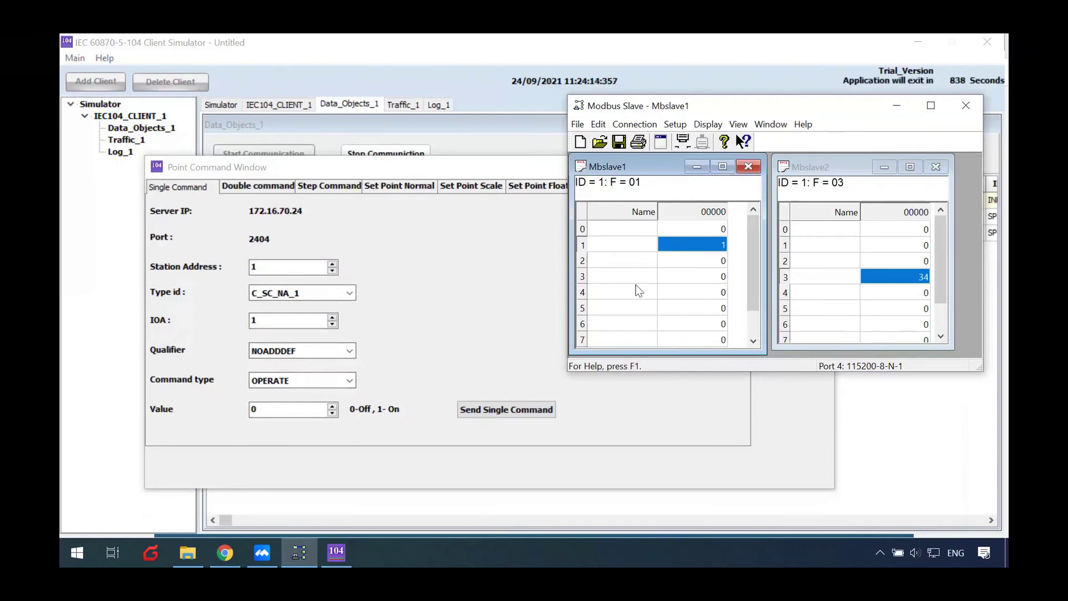
left_click(523, 418)
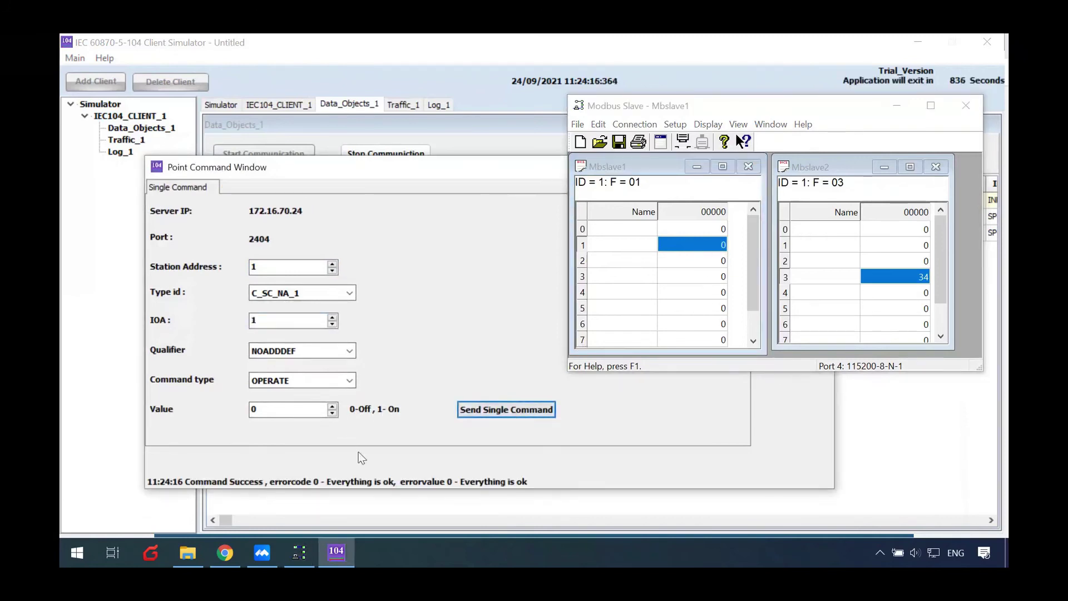
left_click(332, 406)
left_click(506, 411)
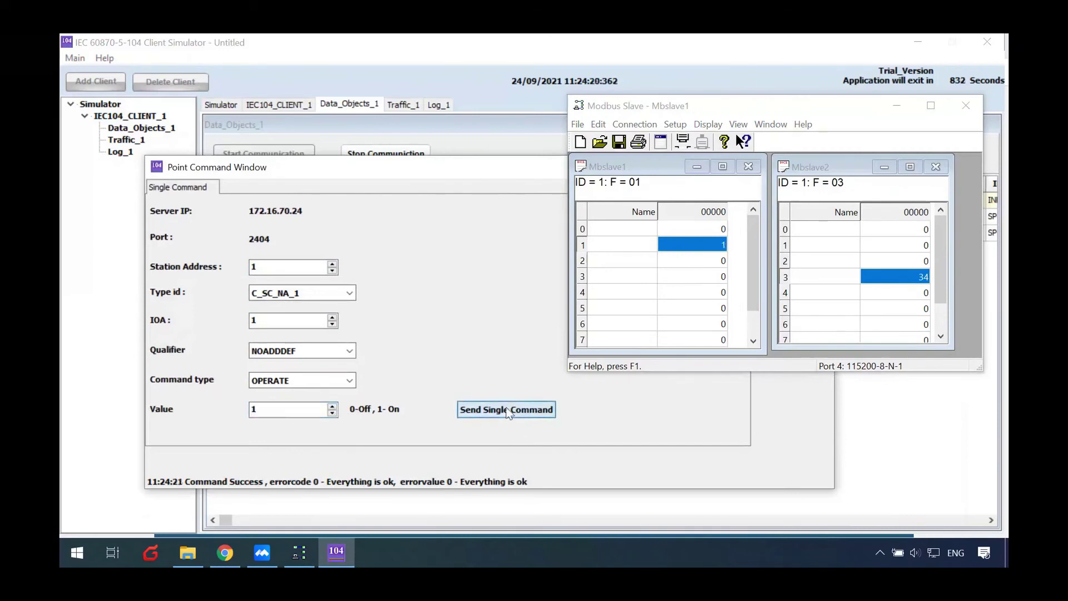
Repeat the single command to IOA 1 with value 0 and value 1, and close the point command window.
left_click(332, 413)
left_click(490, 412)
left_click(332, 407)
left_click(490, 410)
left_click_drag(334, 167, 480, 214)
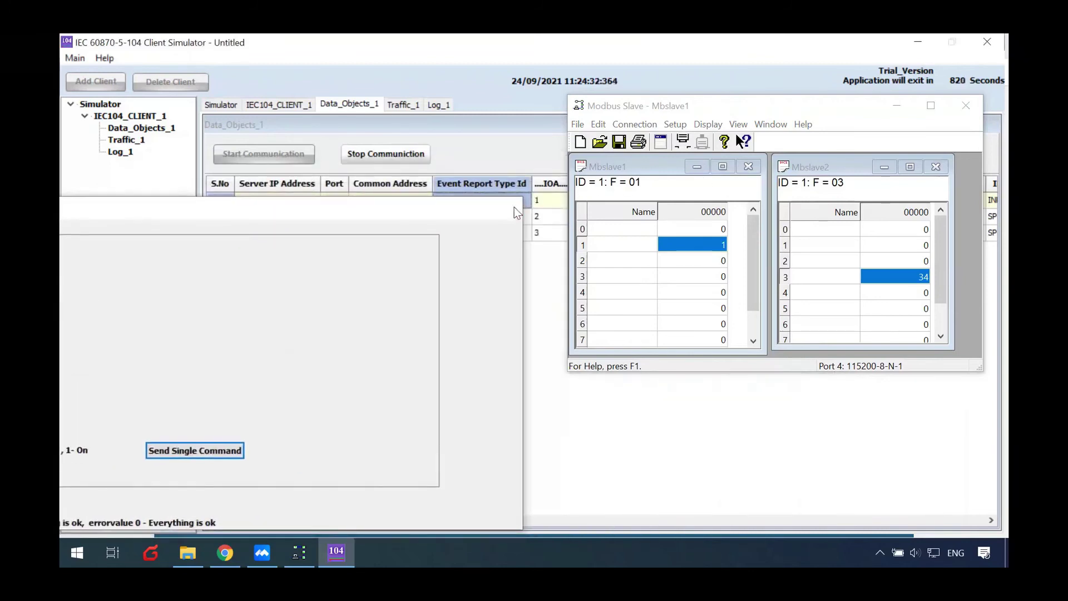
left_click(514, 207)
Open the point command window for the M_DP_TB_1 point, arrange it beside Modbus Slave and choose the double command.
left_click_drag(654, 108, 610, 287)
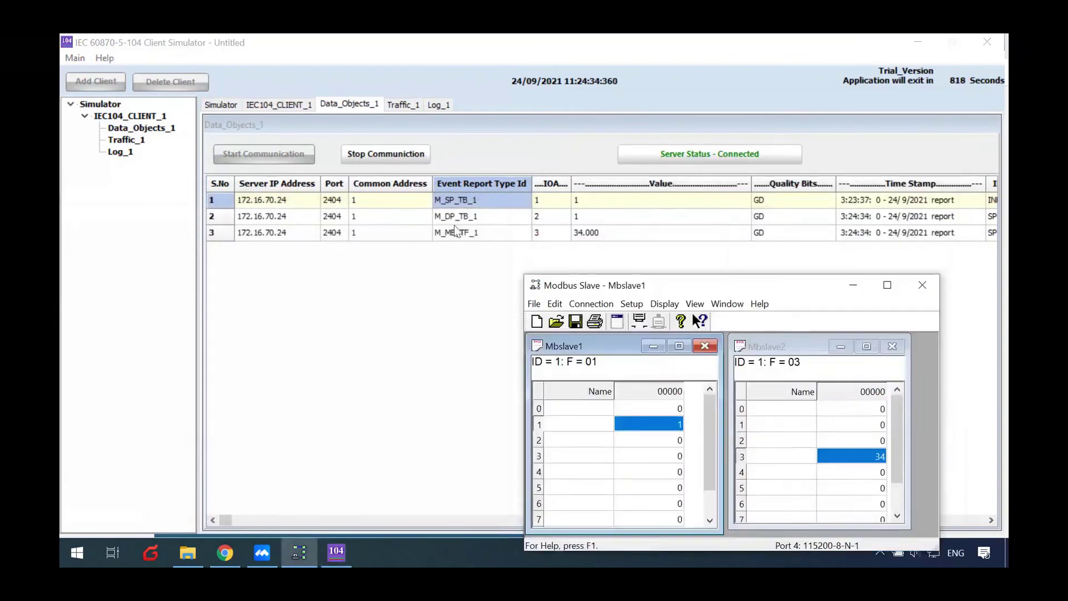
left_click(510, 218)
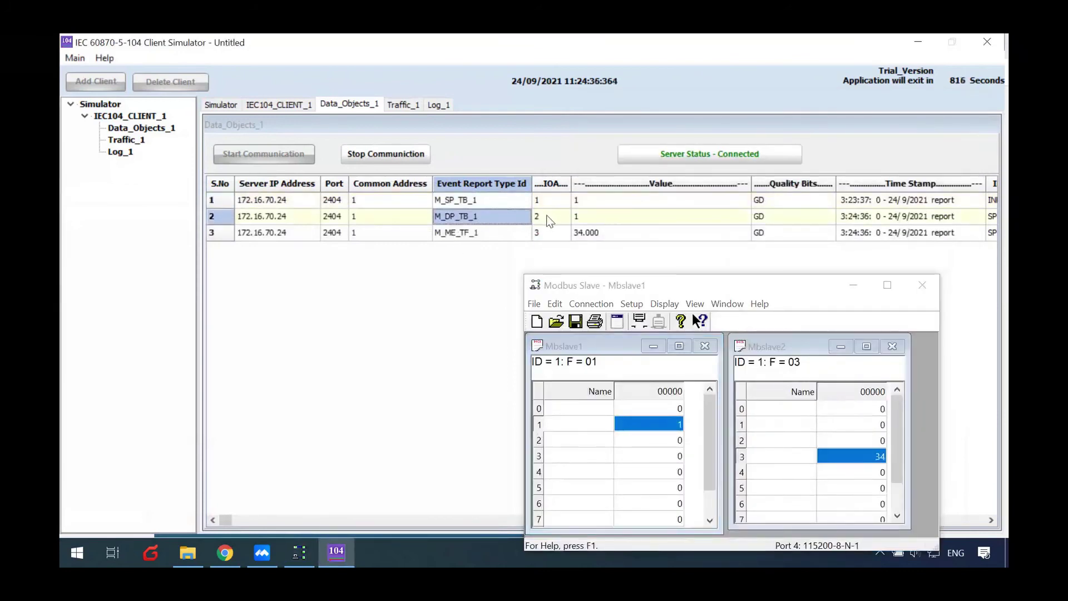
right_click(492, 217)
left_click(509, 241)
left_click_drag(775, 287, 845, 133)
left_click_drag(313, 216, 620, 178)
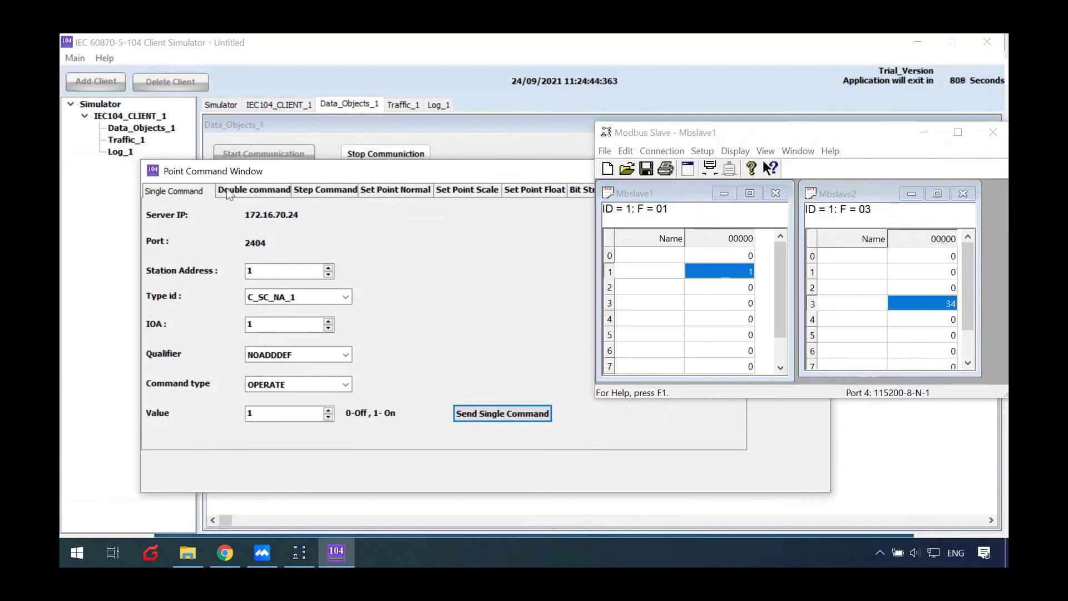
left_click(249, 192)
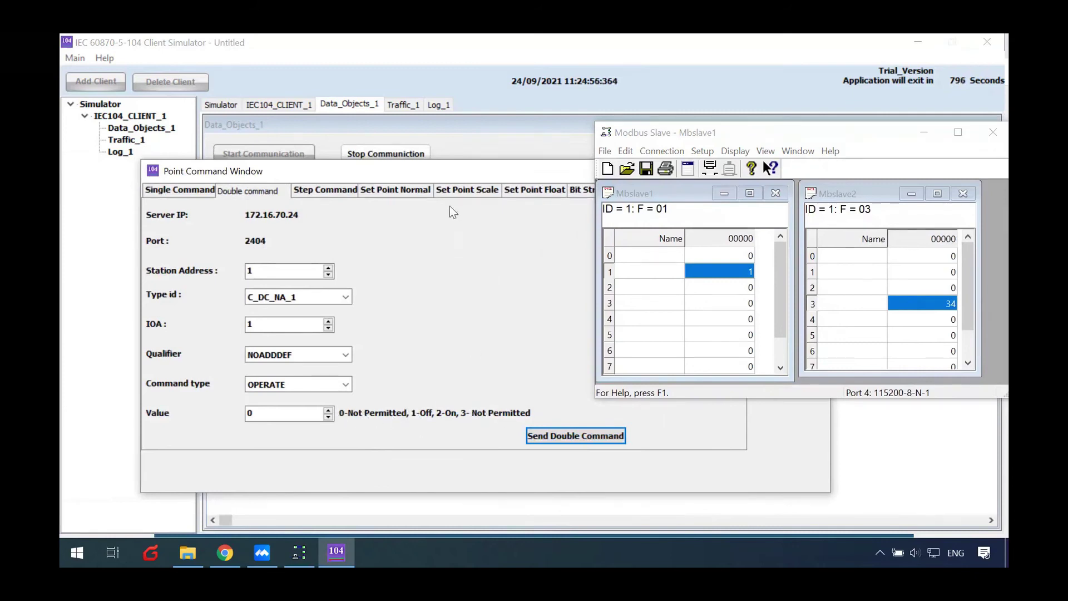
Select coil 2 in Mbslave1 and send the OPERATE double command C_DC_NA_1 to IOA 2 with value 2.
left_click(707, 279)
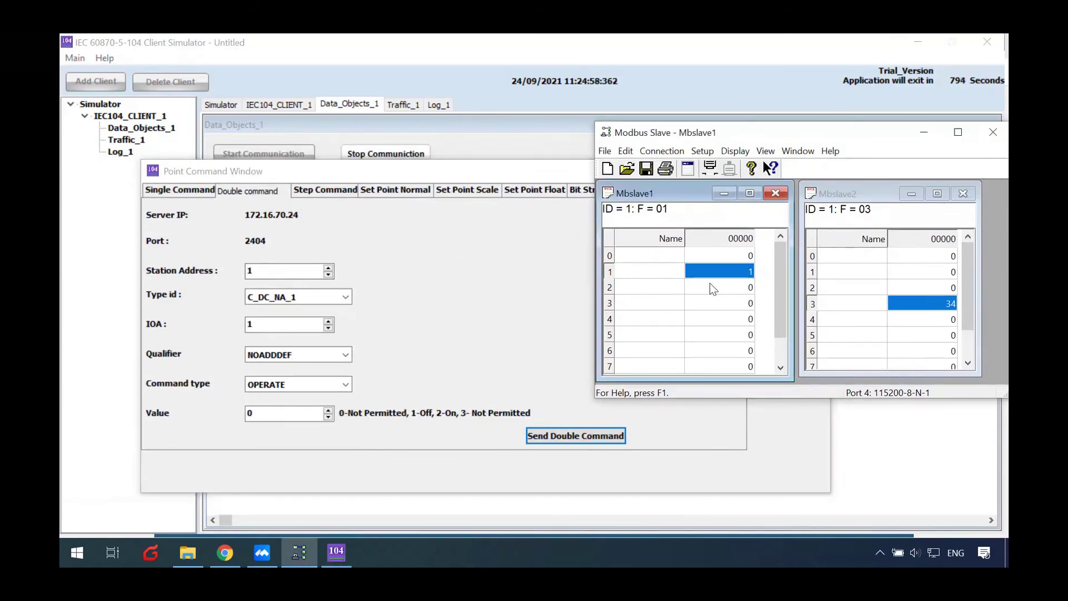
left_click(708, 286)
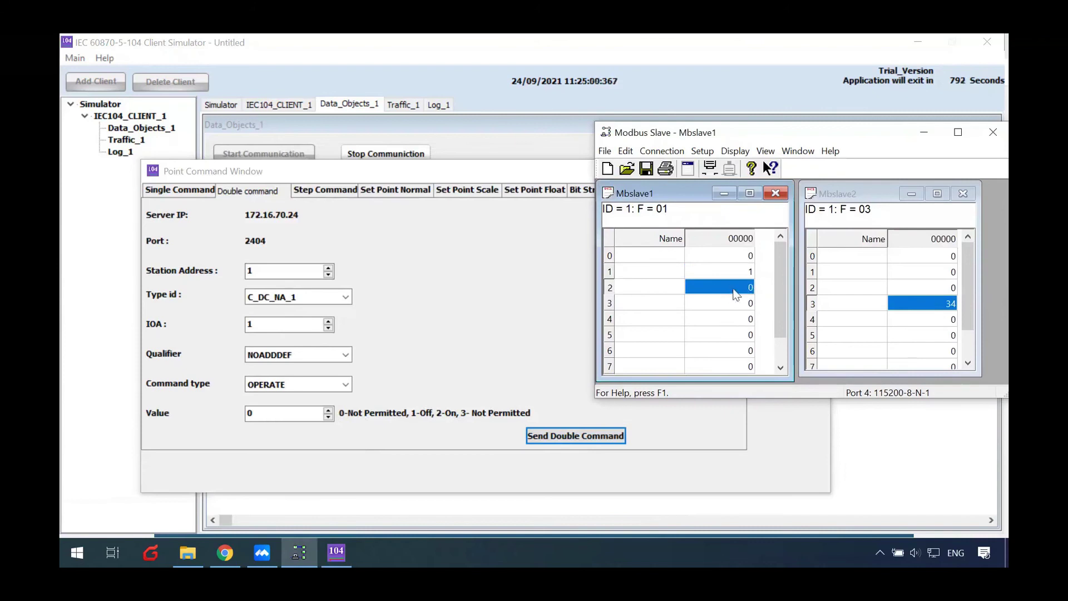
double_click(318, 325)
left_click(327, 322)
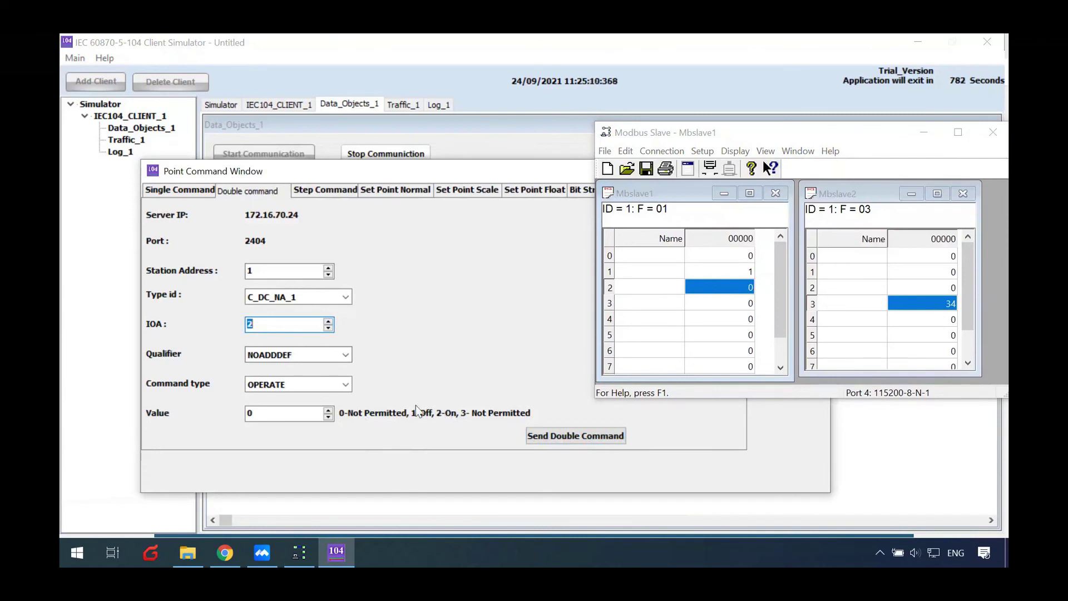
left_click(328, 411)
left_click(548, 436)
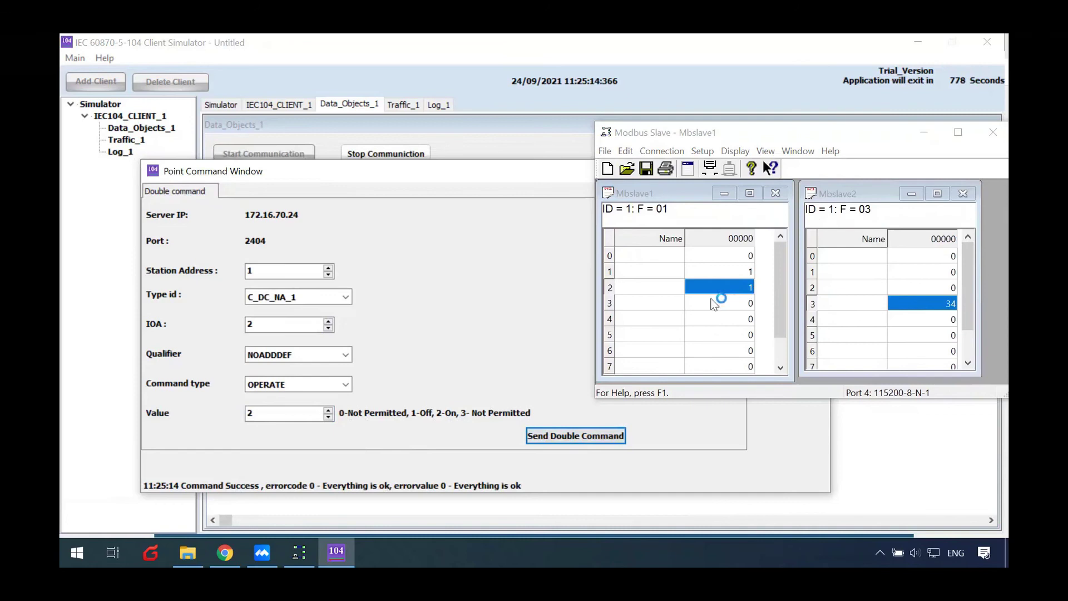
Send the double command to IOA 2 with value 1 and again with value 2.
left_click(329, 417)
left_click(549, 435)
left_click(329, 410)
left_click(538, 435)
Move the Modbus Slave and point command windows below the data rows and check the reported value of IOA 2.
left_click_drag(691, 136, 621, 244)
left_click_drag(711, 176, 657, 300)
left_click_drag(659, 235, 637, 282)
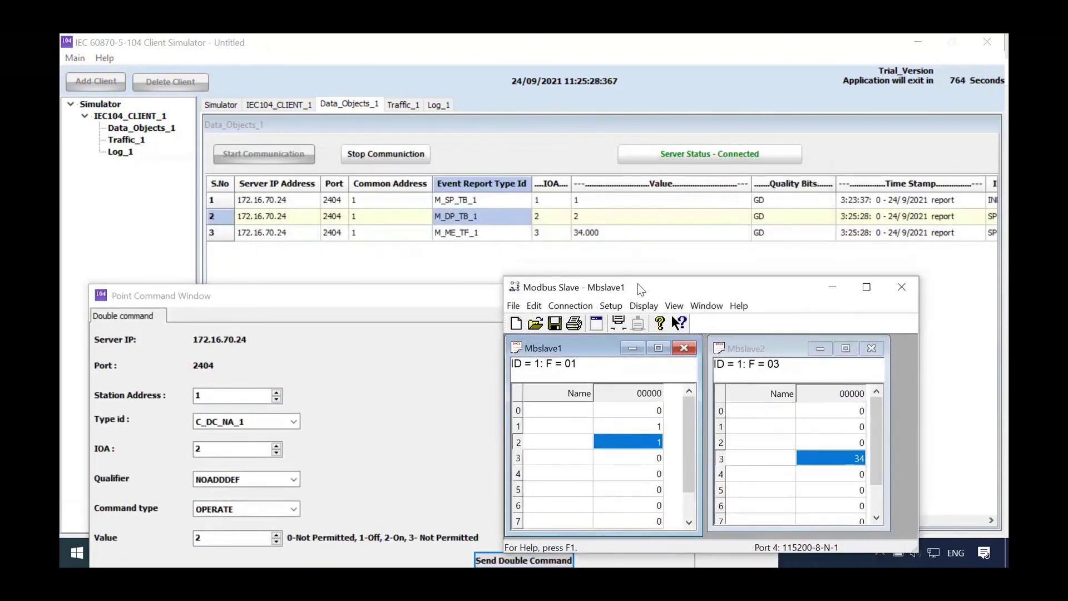
left_click(581, 216)
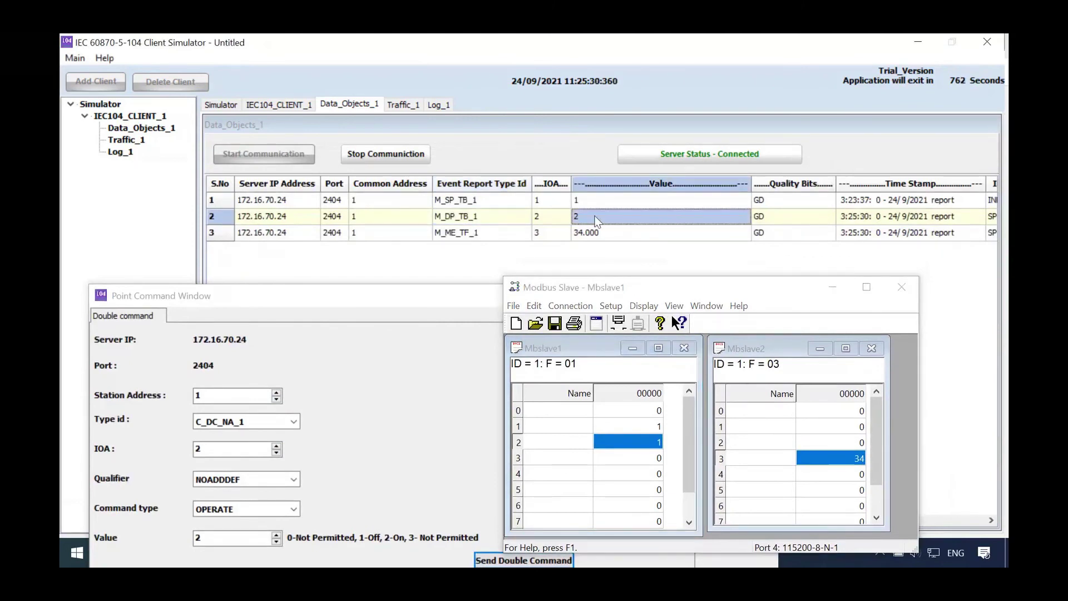
Rearrange both windows to reach the command settings and send the double command to IOA 2 with value 1.
left_click_drag(627, 297, 720, 278)
left_click_drag(563, 297, 538, 206)
left_click(251, 451)
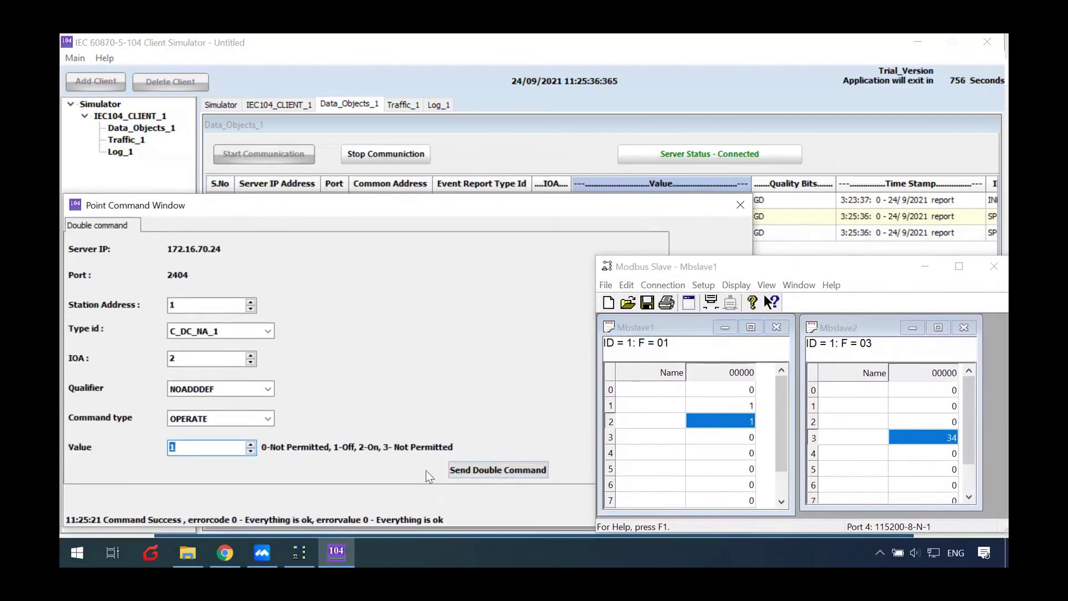
left_click(476, 470)
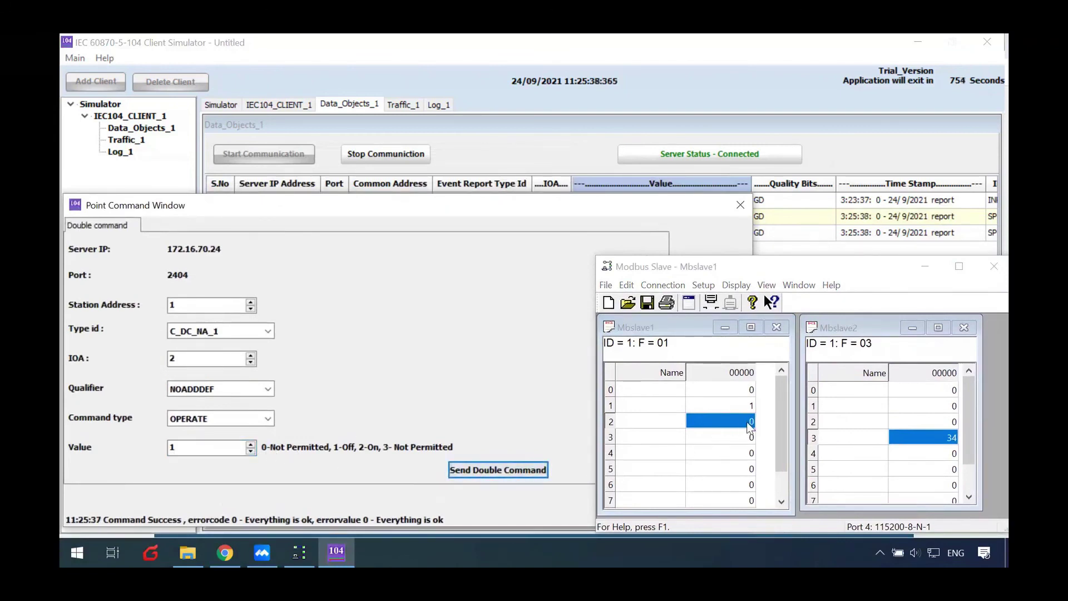
Uncover the data rows, check the M_DP_TB_1 point's reported value and close the point command window.
left_click_drag(584, 214, 582, 301)
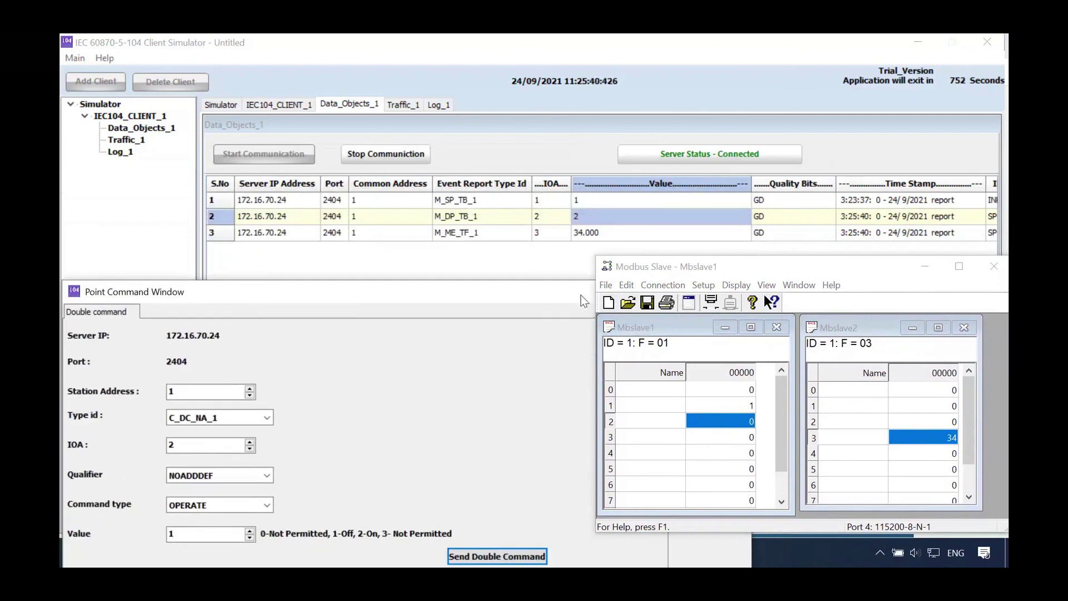
left_click(580, 218)
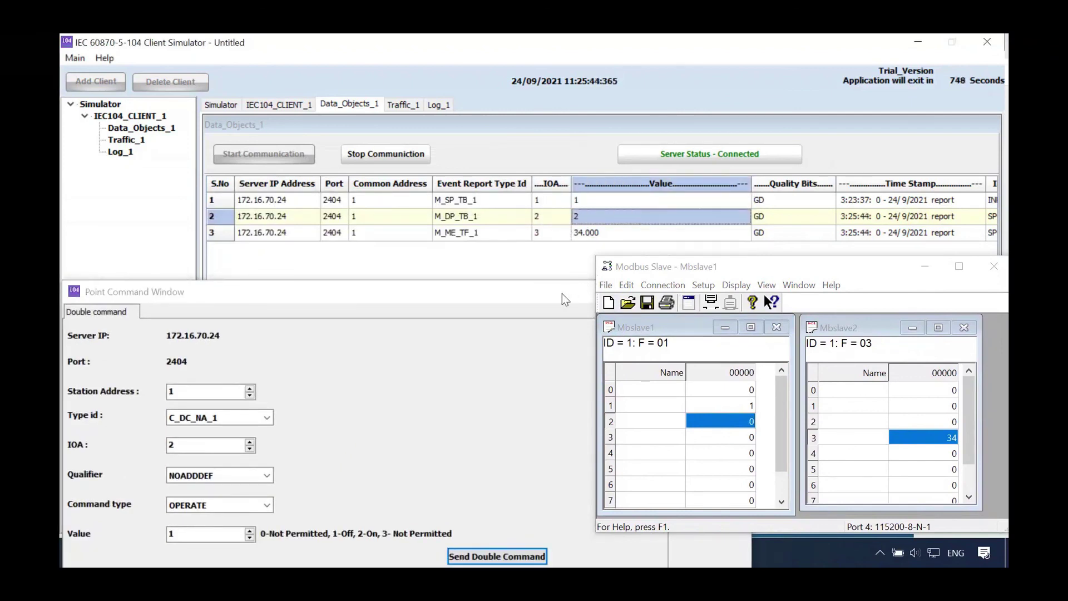
left_click_drag(561, 293, 512, 278)
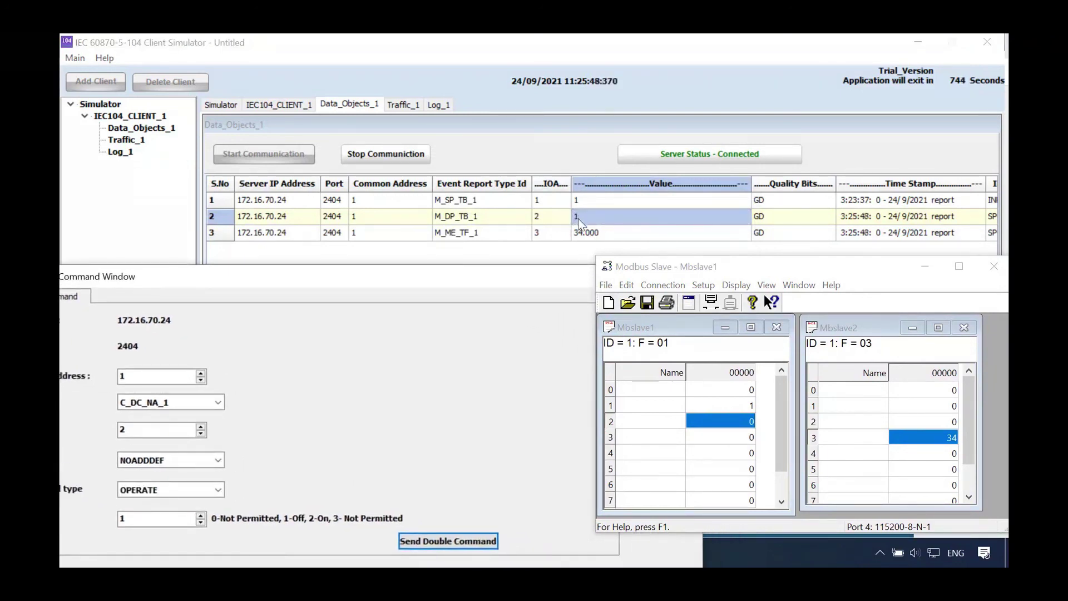
left_click(582, 277)
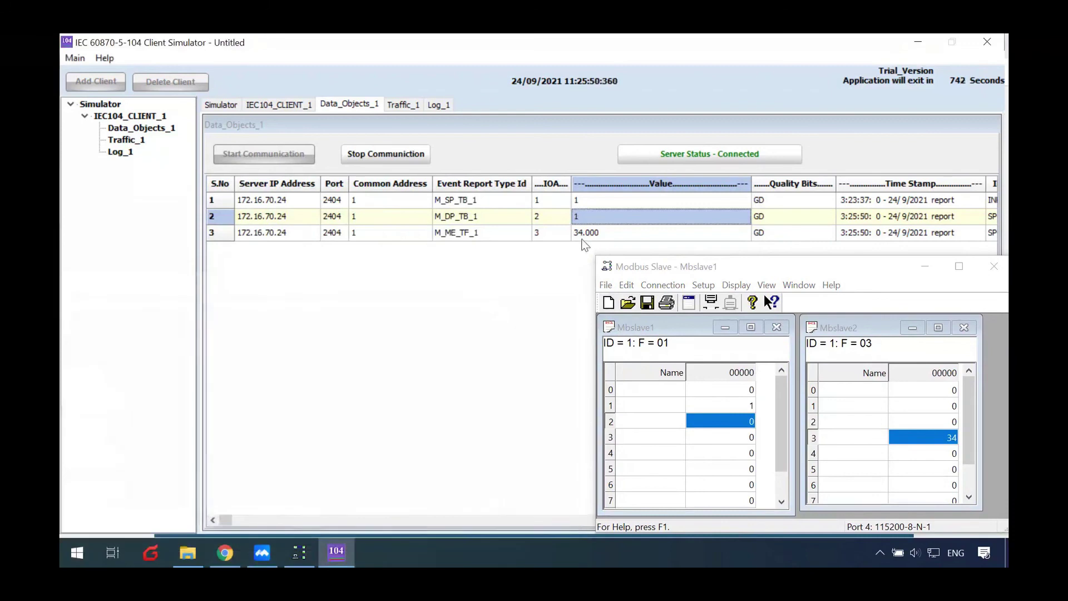
Open the point command window for the M_ME_TF_1 point, arrange it with Modbus Slave and choose the set point float command.
right_click(491, 239)
left_click(520, 262)
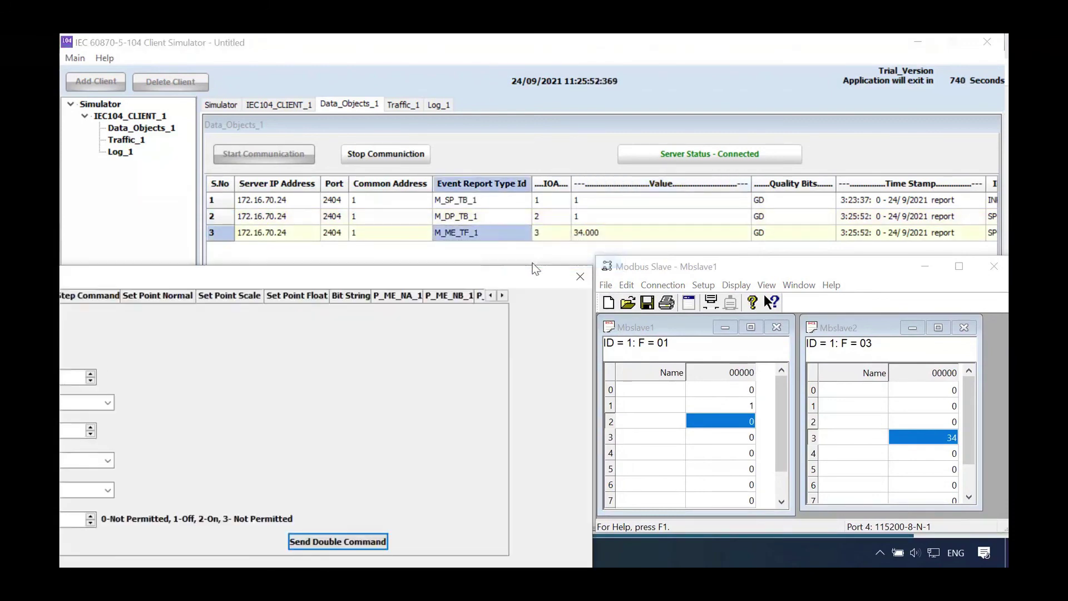
left_click_drag(356, 284, 579, 203)
left_click_drag(696, 267, 546, 142)
left_click(520, 213)
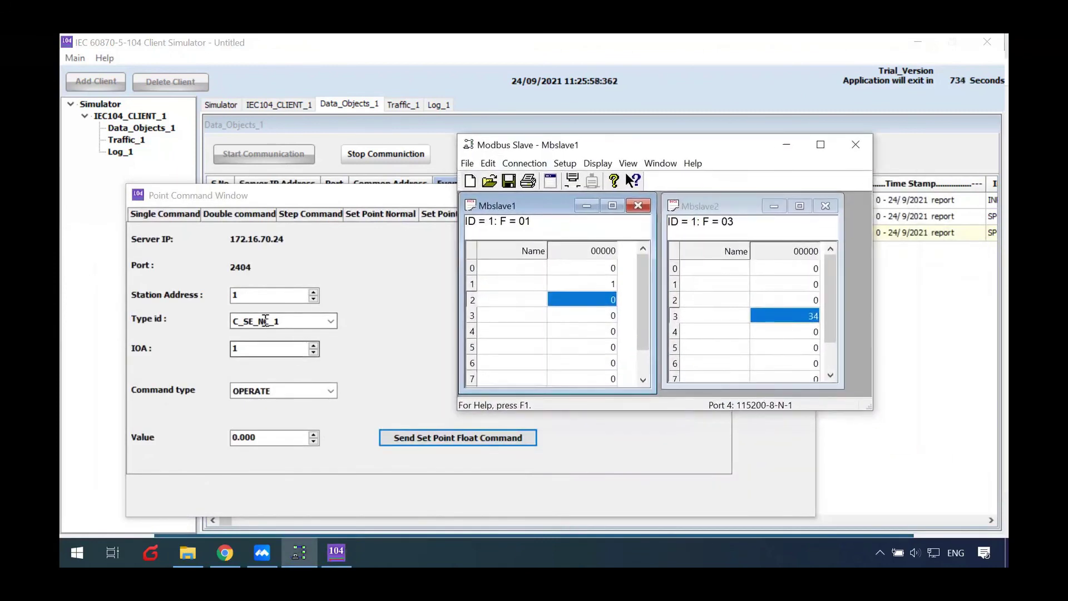
Locate register 3 in Mbslave2 and send the OPERATE set point float command C_SE_NC_1 to IOA 3 with value 76.
left_click(553, 315)
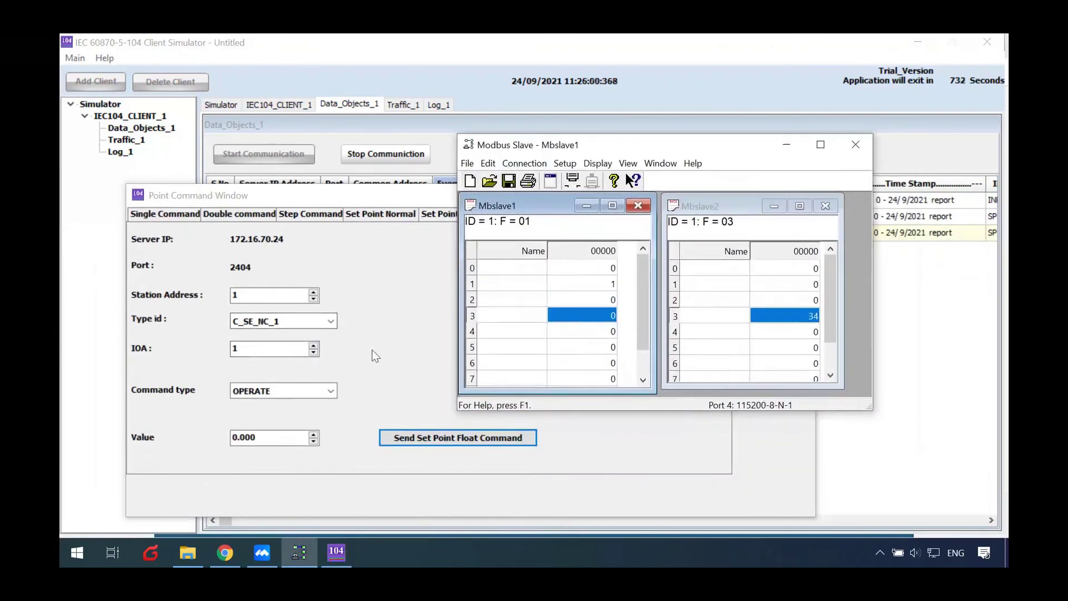
left_click(790, 315)
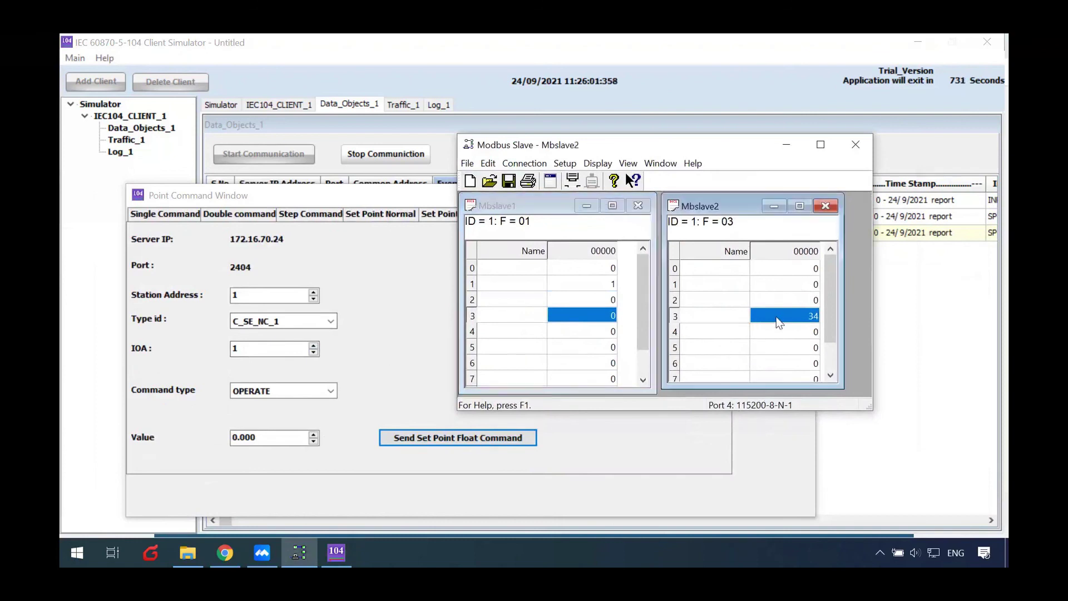
left_click(586, 310)
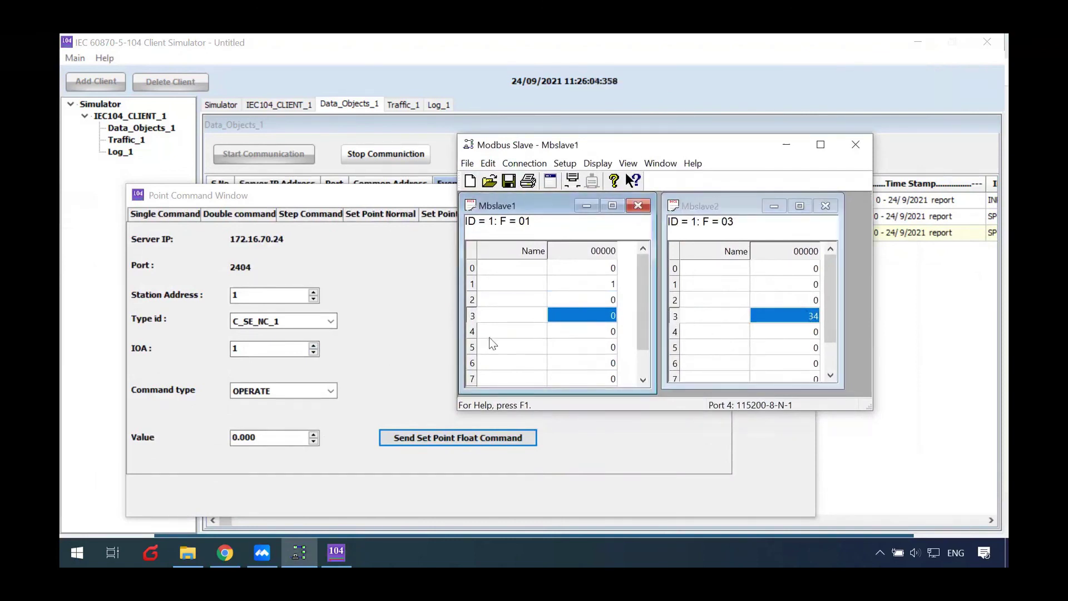
double_click(314, 345)
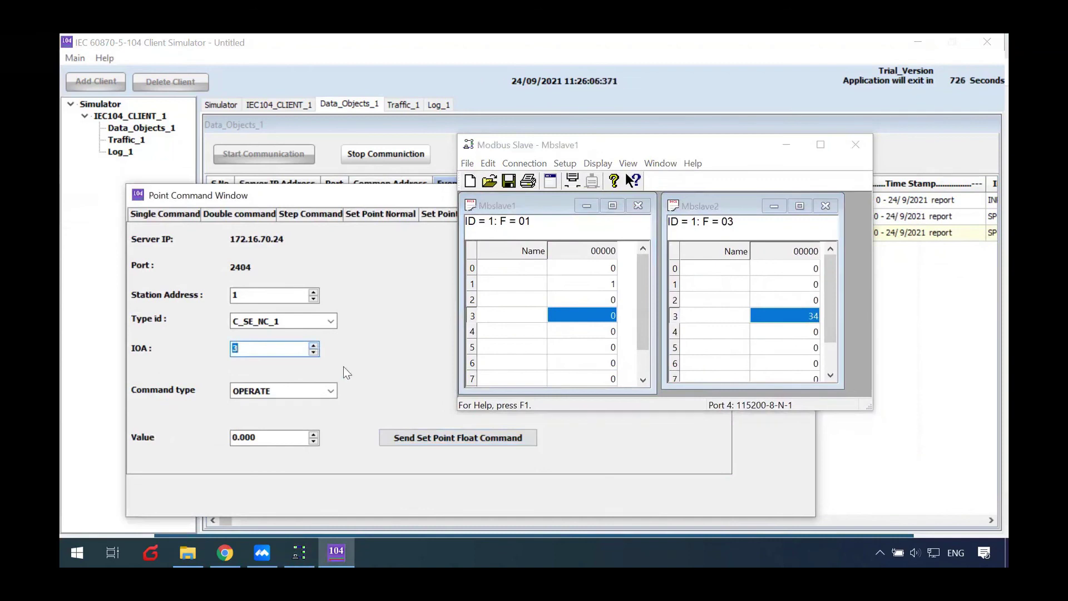
left_click(233, 438)
key("Delete")
key("Delete")
type("76")
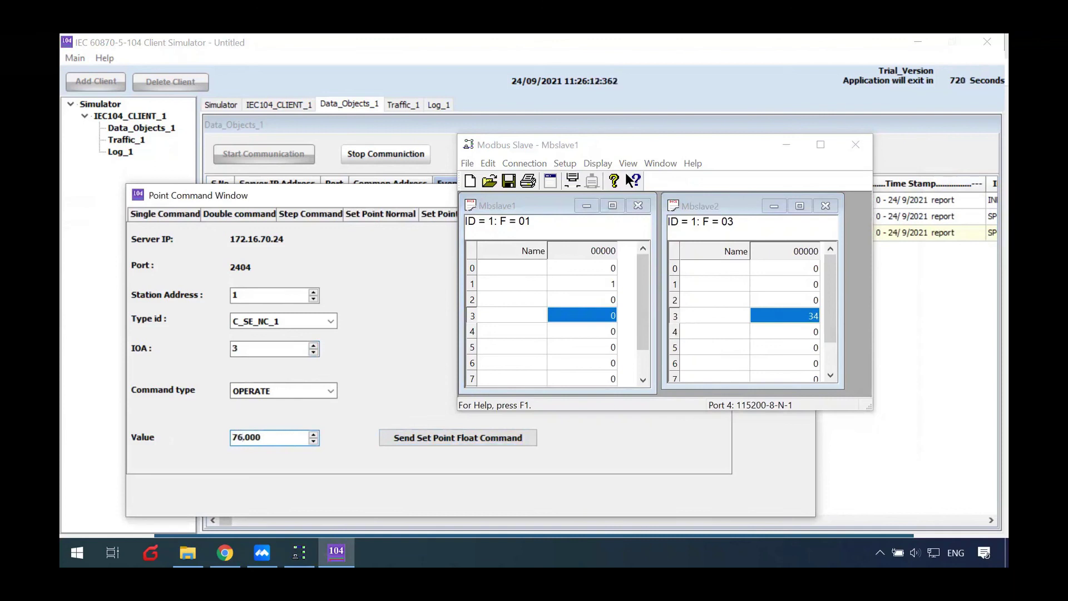
left_click(425, 440)
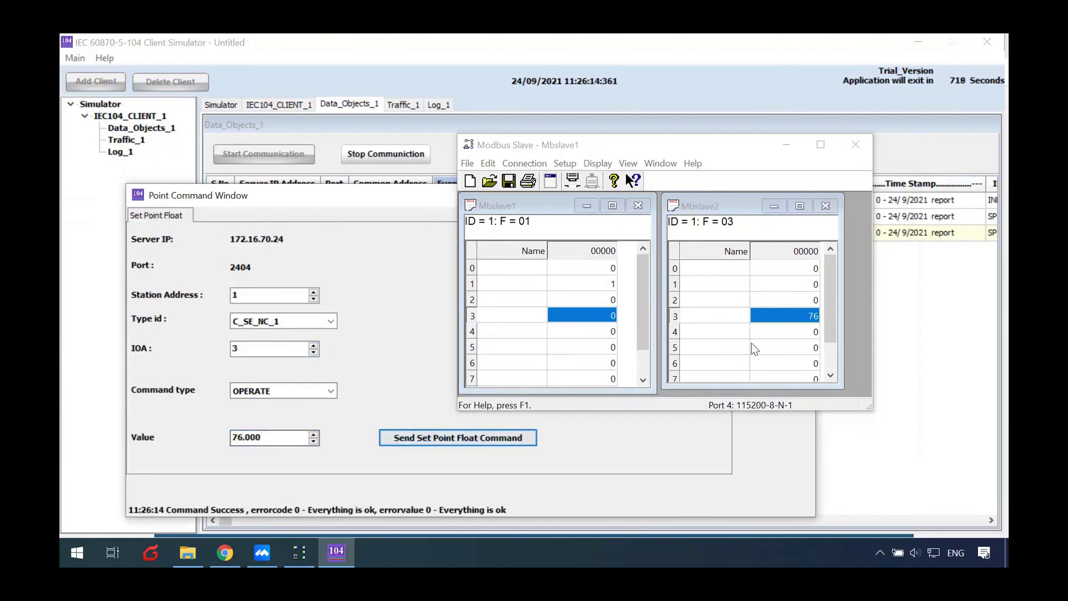
Send the set point float command to IOA 3 with value 123 and again with value 53.
left_click(233, 438)
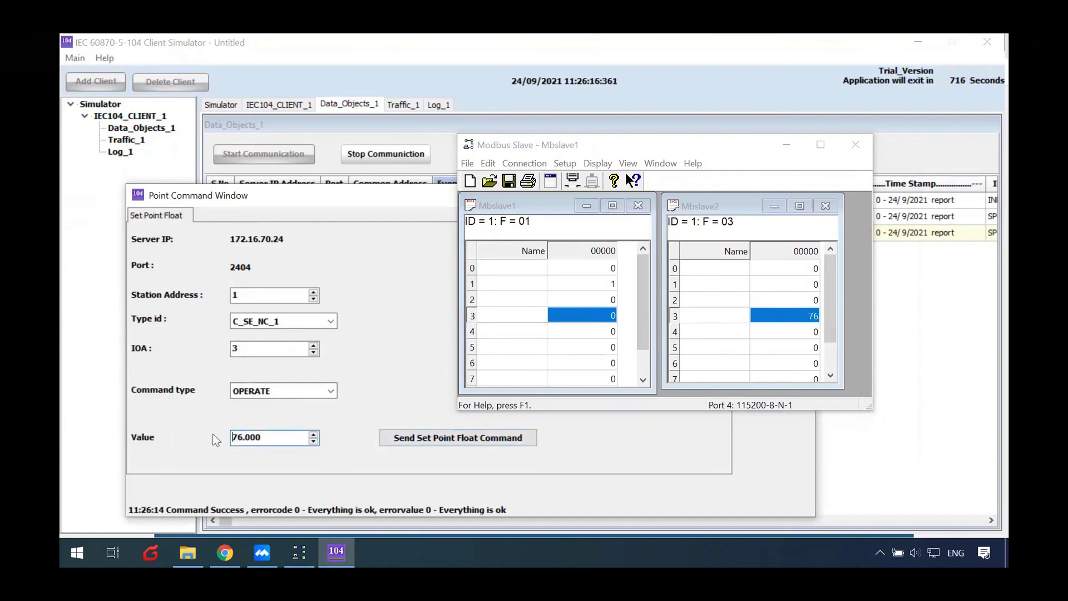
left_click_drag(242, 440, 231, 439)
type("123")
left_click(435, 441)
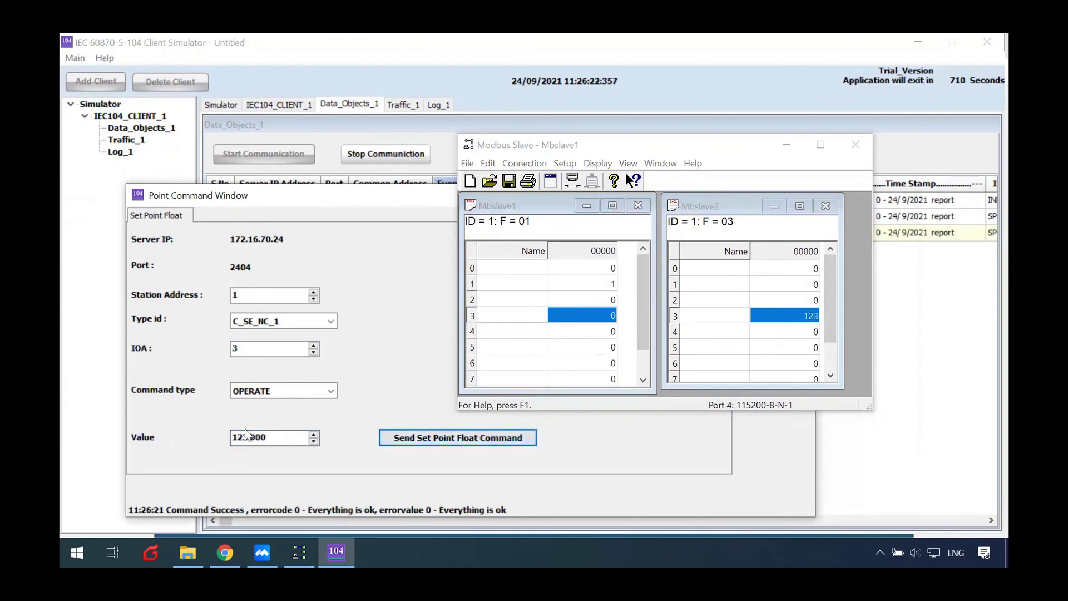
left_click_drag(232, 438, 245, 438)
type("53")
left_click(485, 438)
Close the point command window and check the reported value of IOA 3 in the data objects.
key("alt+Tab")
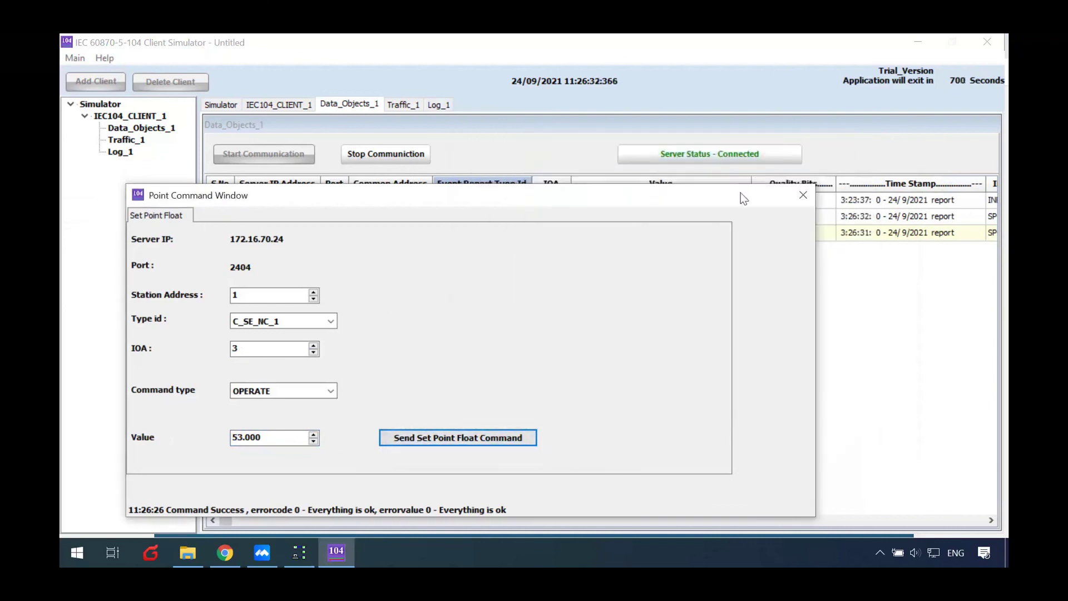
left_click(803, 195)
left_click(610, 233)
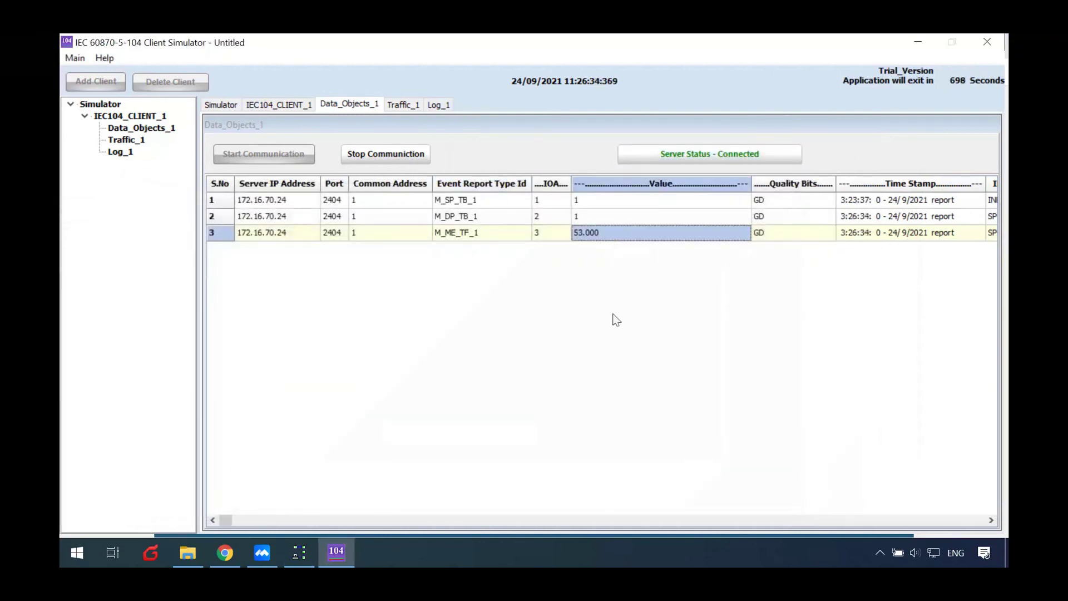